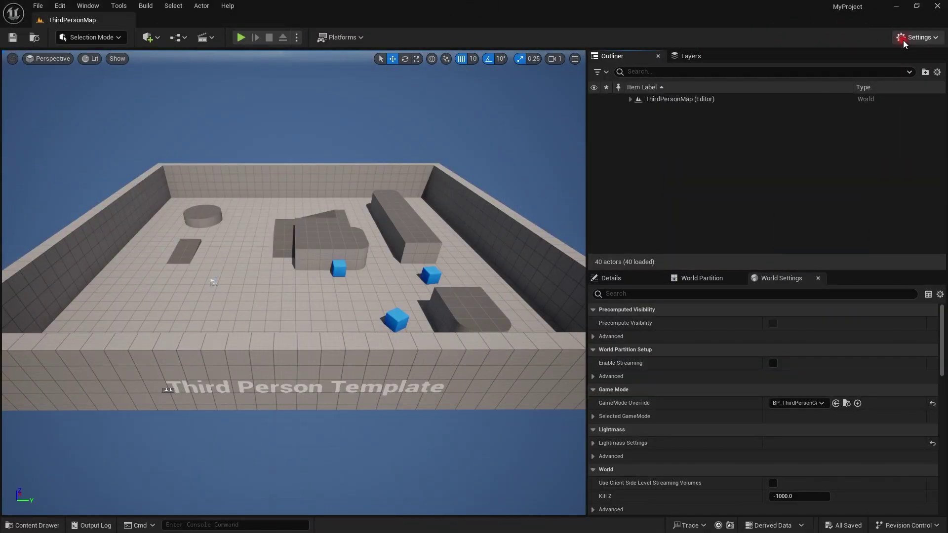
# Tick EOS Integration Kit under Betide Studio in Plugins and restart the editor to load it
pyautogui.click(905, 42)
pyautogui.click(826, 98)
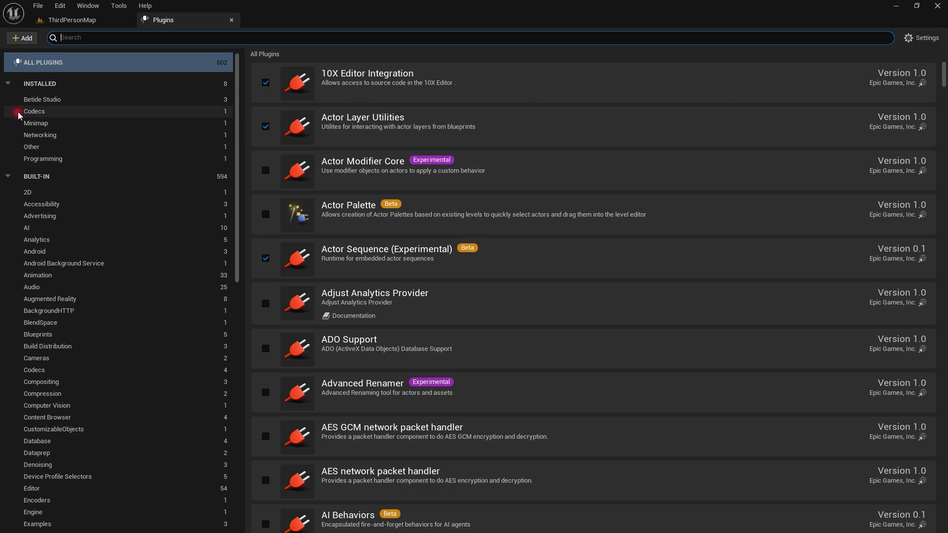
pyautogui.click(38, 99)
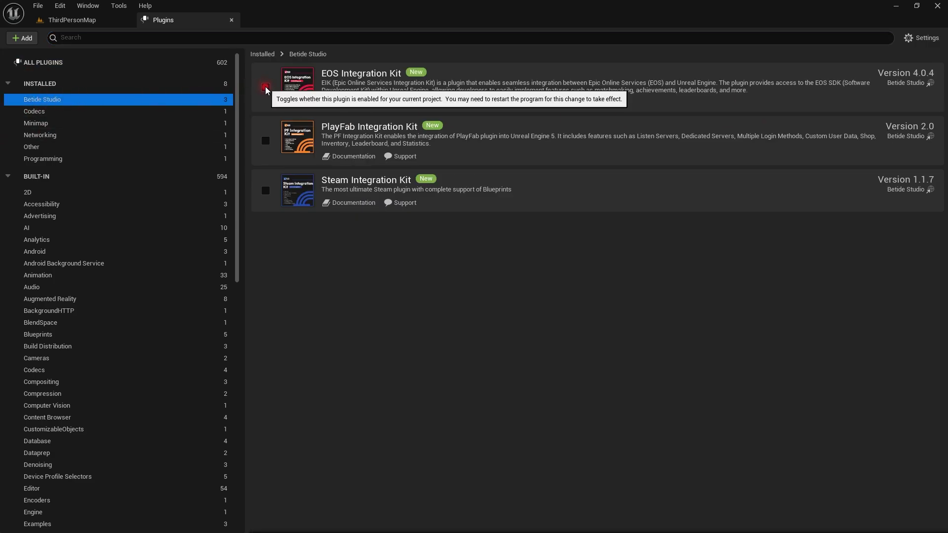
pyautogui.click(266, 89)
pyautogui.click(898, 513)
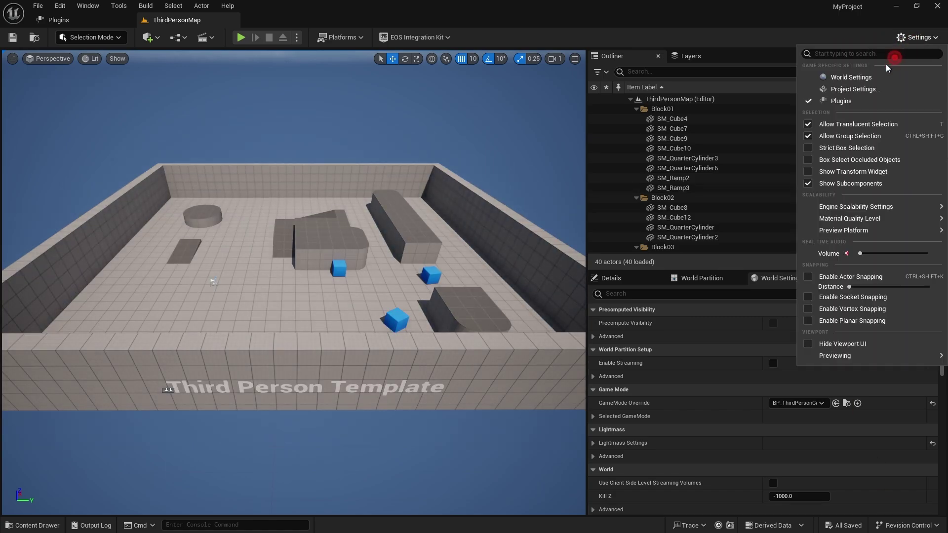
# View the EOS Integration Kit page under Game in Project Settings, then go back to ThirdPersonMap
pyautogui.click(848, 90)
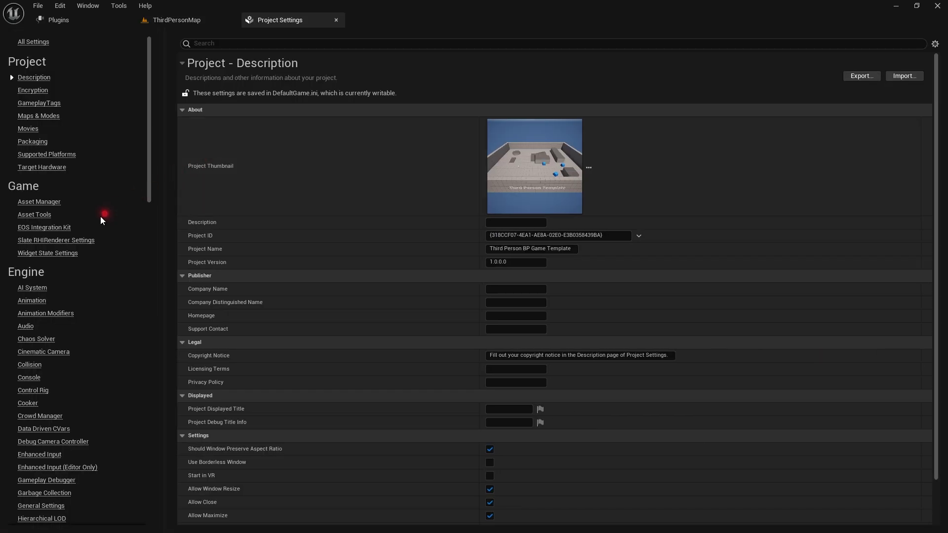
pyautogui.click(47, 228)
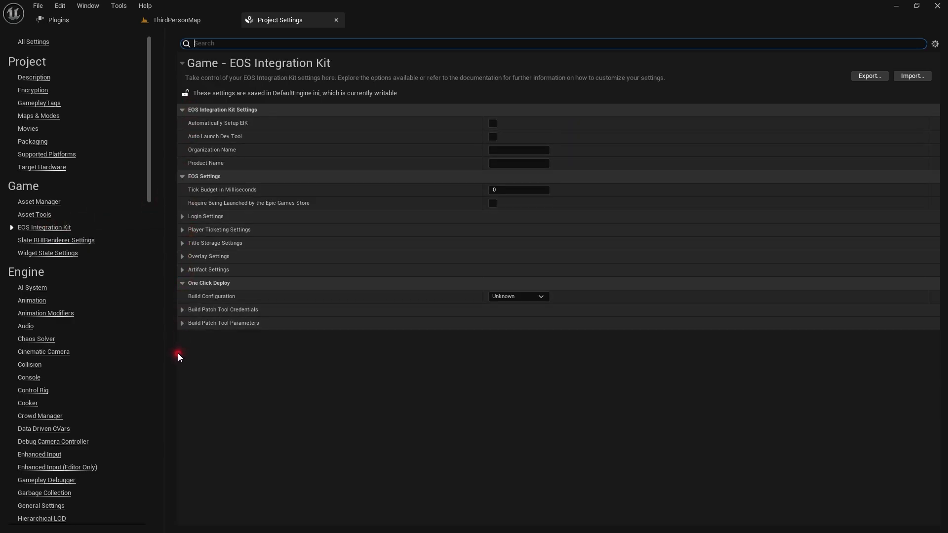
pyautogui.click(188, 20)
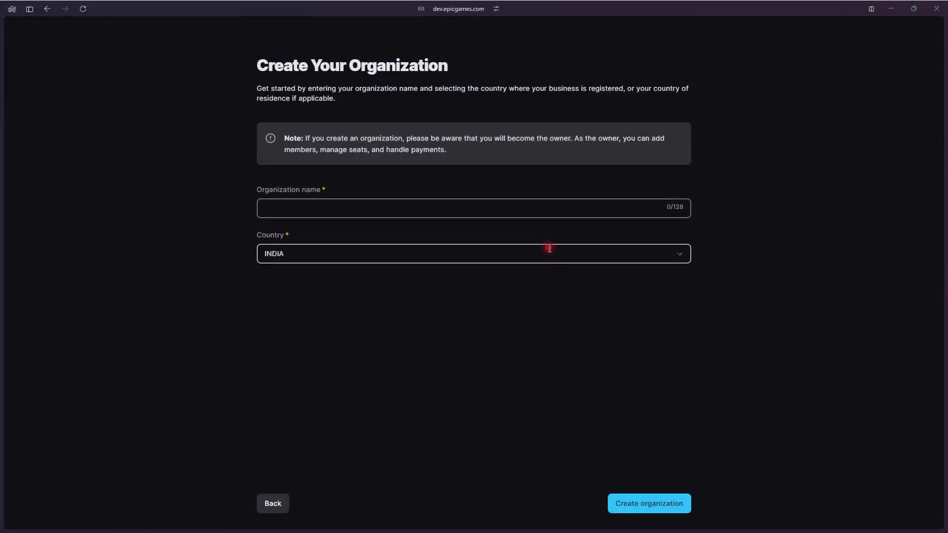
# Create an organization named 'Betide Youtube' with INDIA as the country
pyautogui.click(531, 209)
pyautogui.click(764, 205)
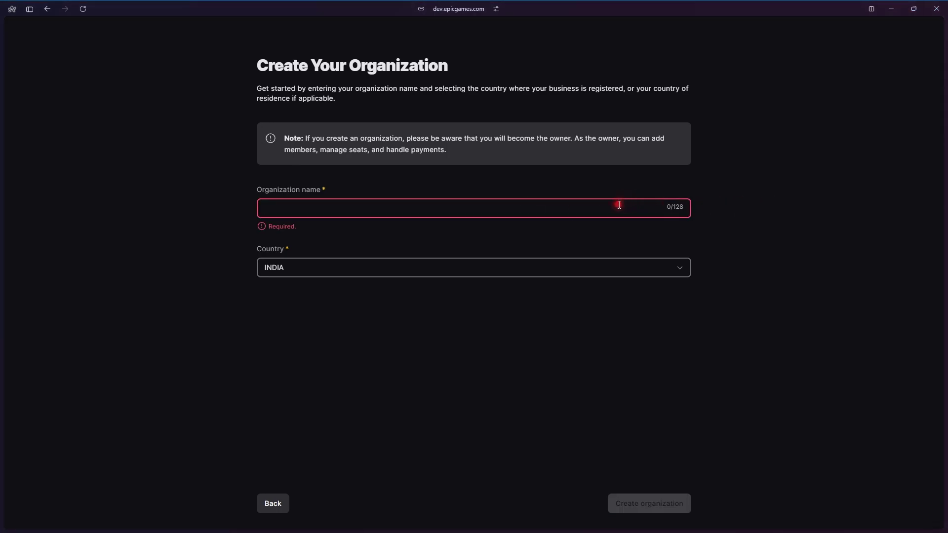
pyautogui.click(653, 212)
pyautogui.click(283, 502)
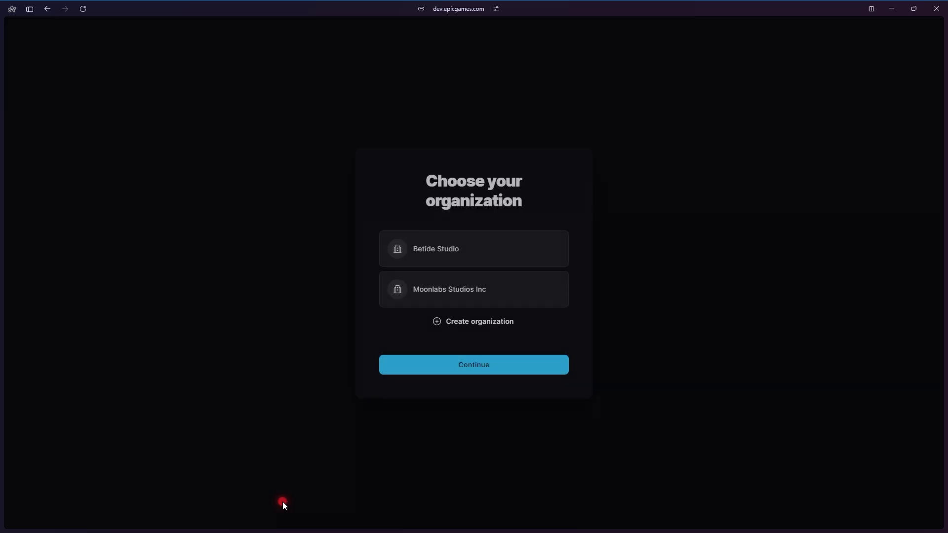
pyautogui.click(463, 327)
pyautogui.click(279, 214)
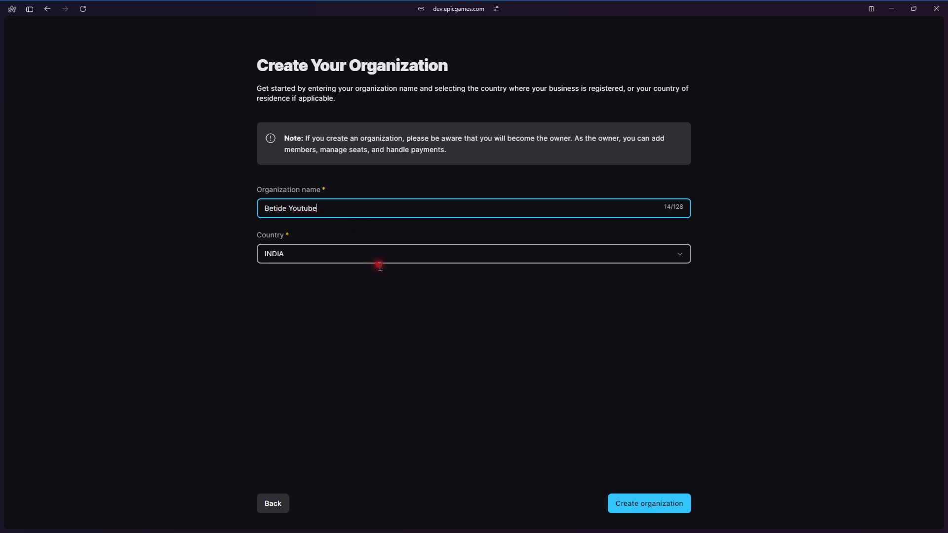
pyautogui.click(637, 503)
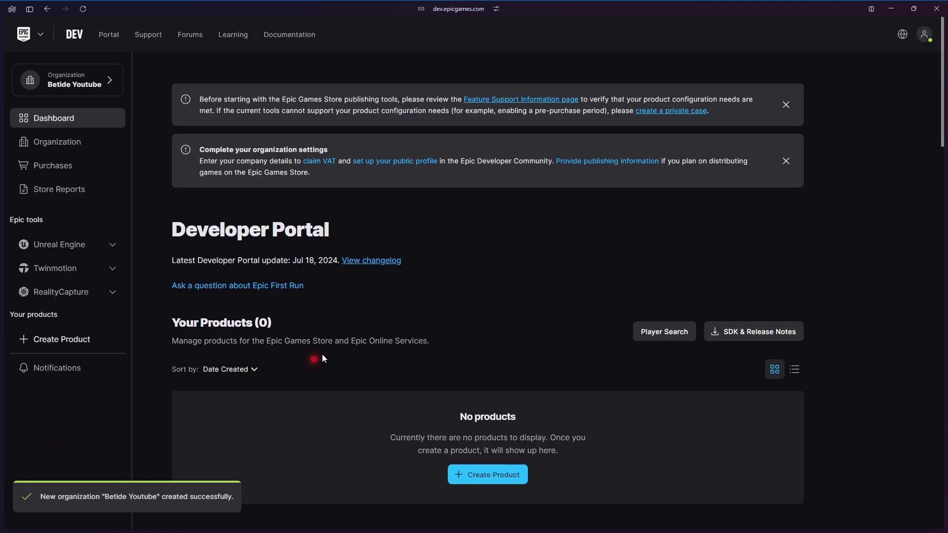
# Create a product named 'eikv4tutorial' in the Betide Youtube organization
pyautogui.scroll(-4, 465, 316)
pyautogui.scroll(4, 473, 337)
pyautogui.click(484, 474)
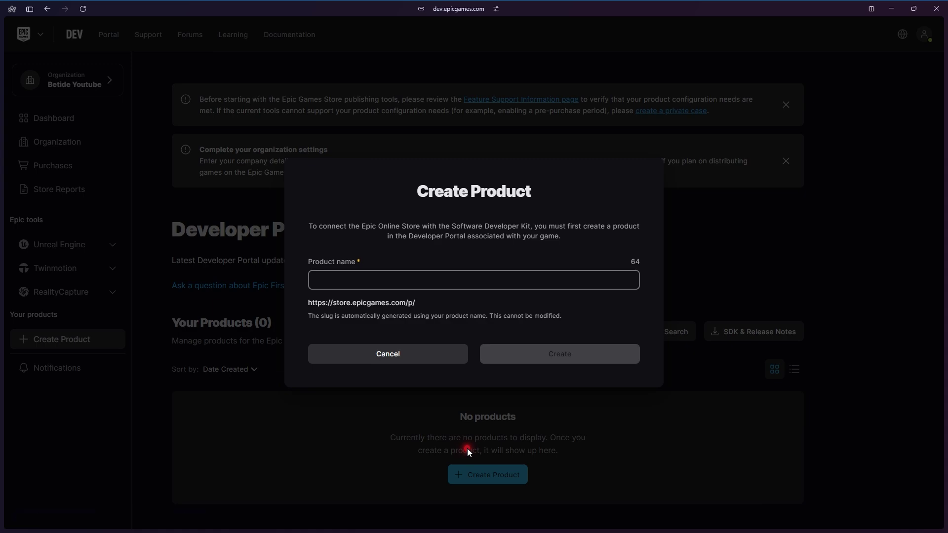
pyautogui.click(313, 281)
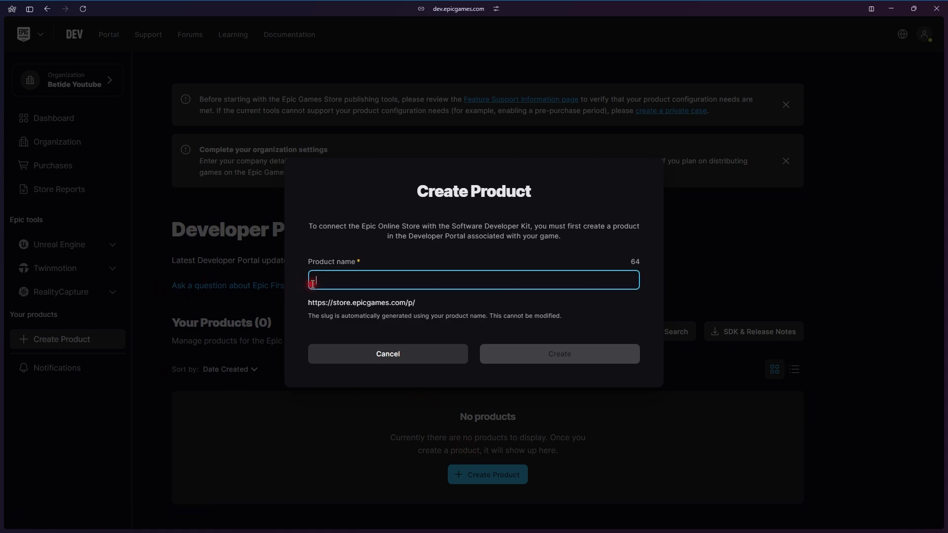
pyautogui.write('eikv4t')
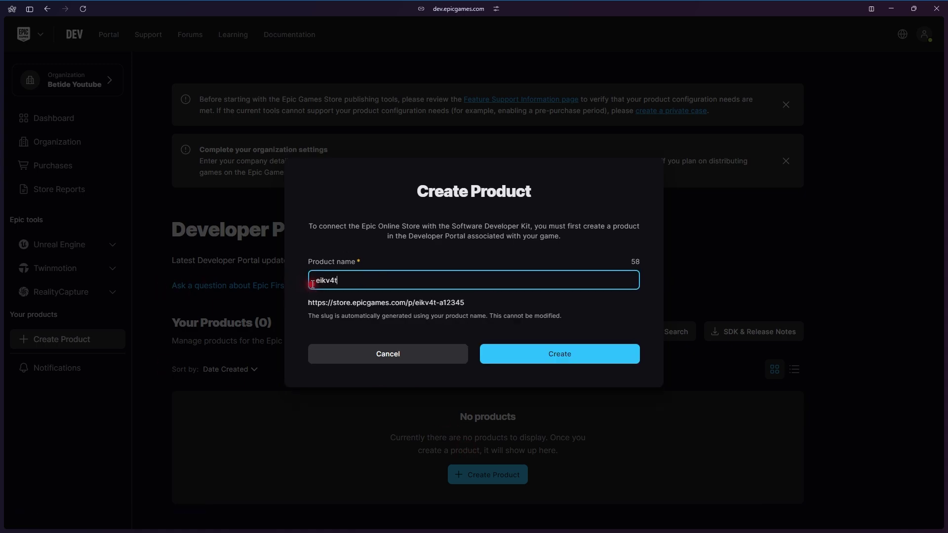
pyautogui.write('utorial')
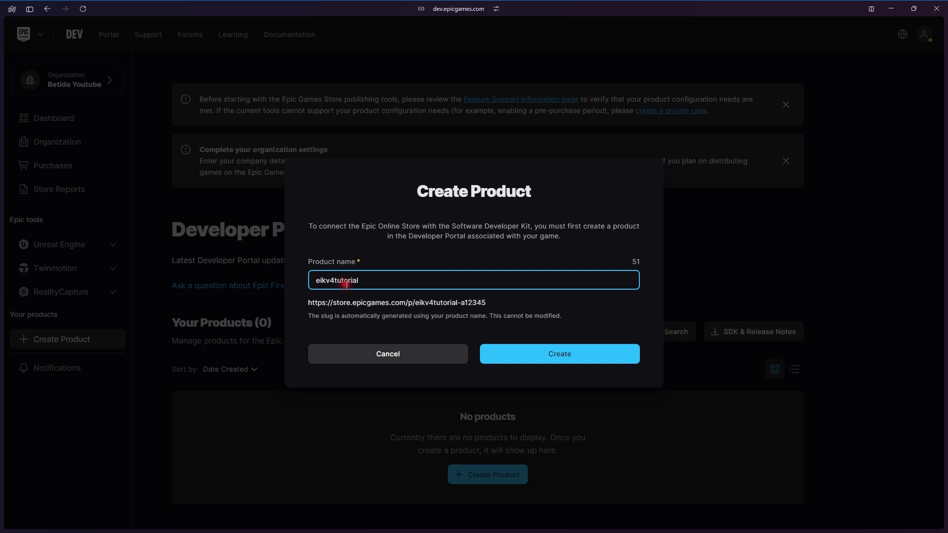
pyautogui.click(539, 349)
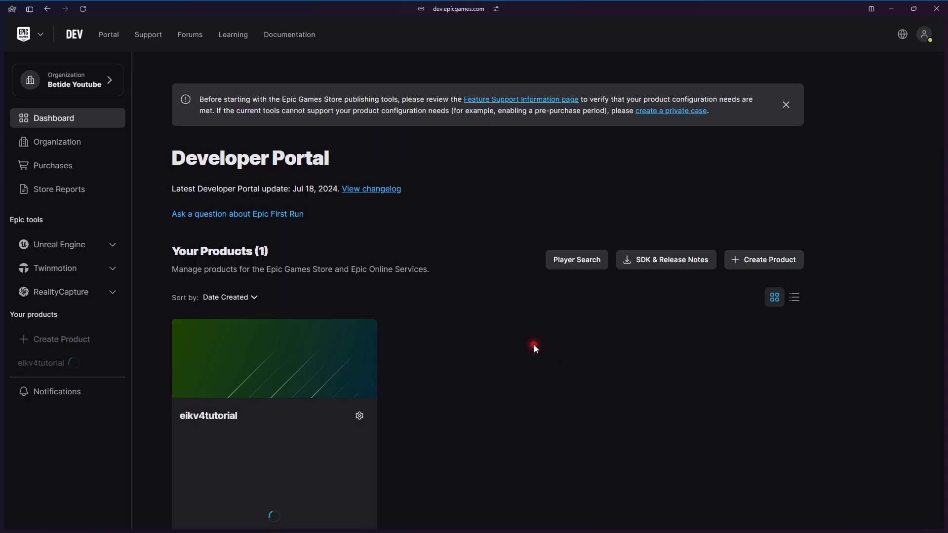
pyautogui.scroll(-3, 529, 376)
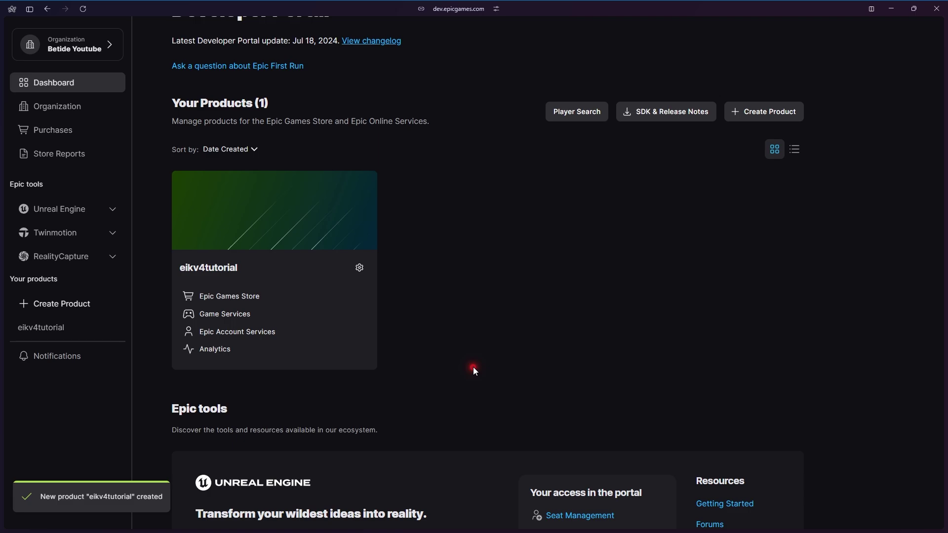
# Open eikv4tutorial's Product Settings and look over its SDK credentials
pyautogui.click(229, 270)
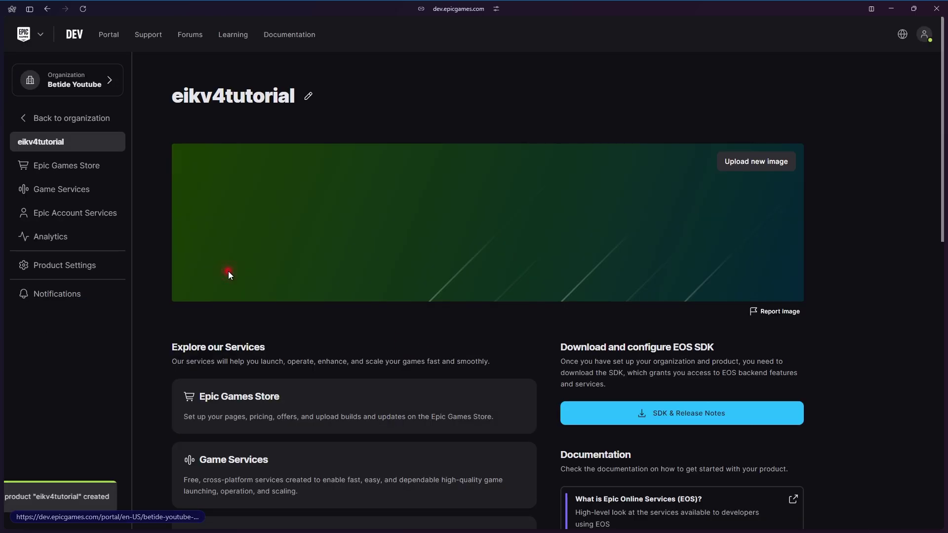
pyautogui.click(97, 274)
pyautogui.scroll(-7, 226, 283)
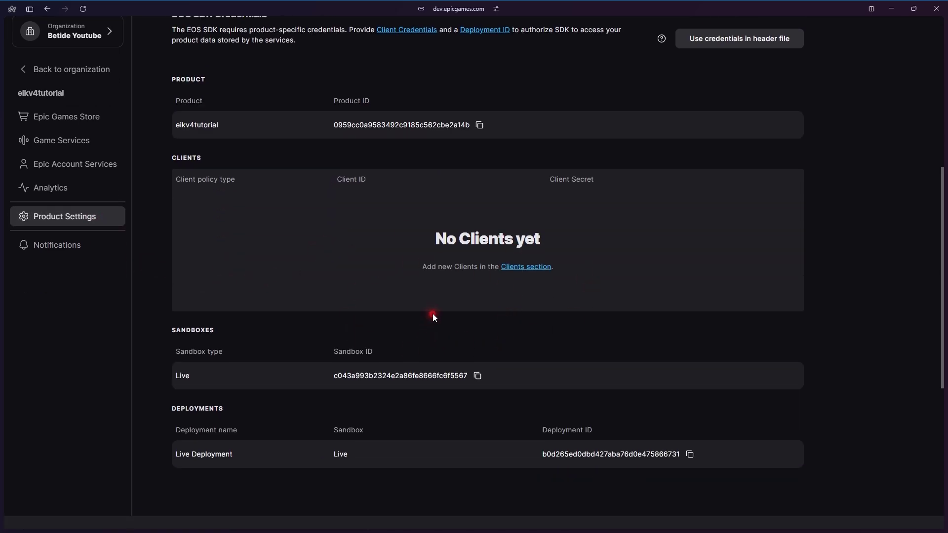
pyautogui.scroll(1, 432, 313)
pyautogui.scroll(6, 458, 337)
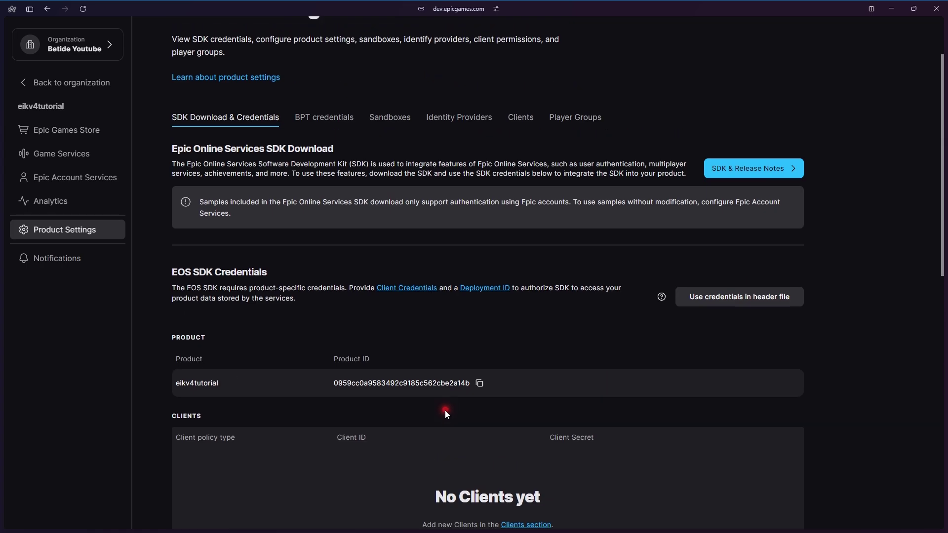
pyautogui.scroll(-1, 531, 230)
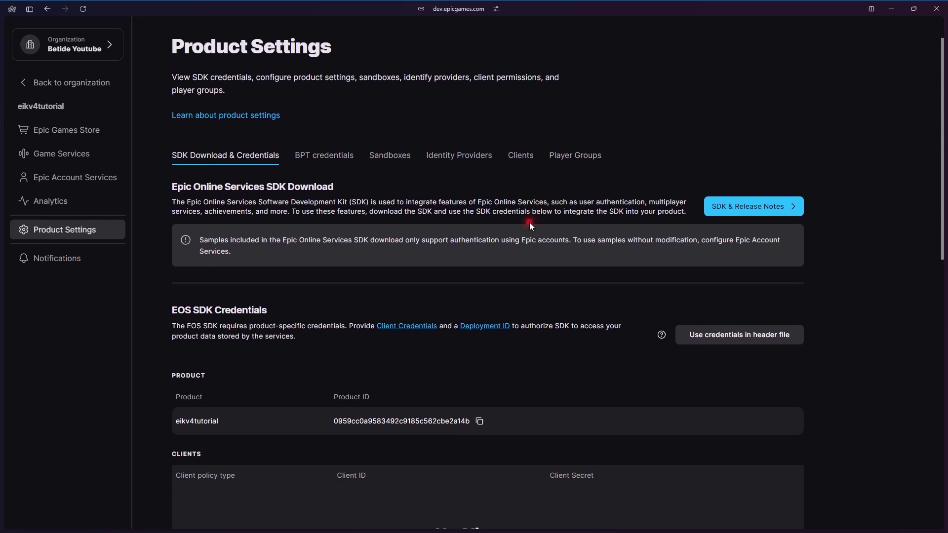
# Read through and accept the Epic Online Services agreement required for viewing Clients
pyautogui.click(525, 162)
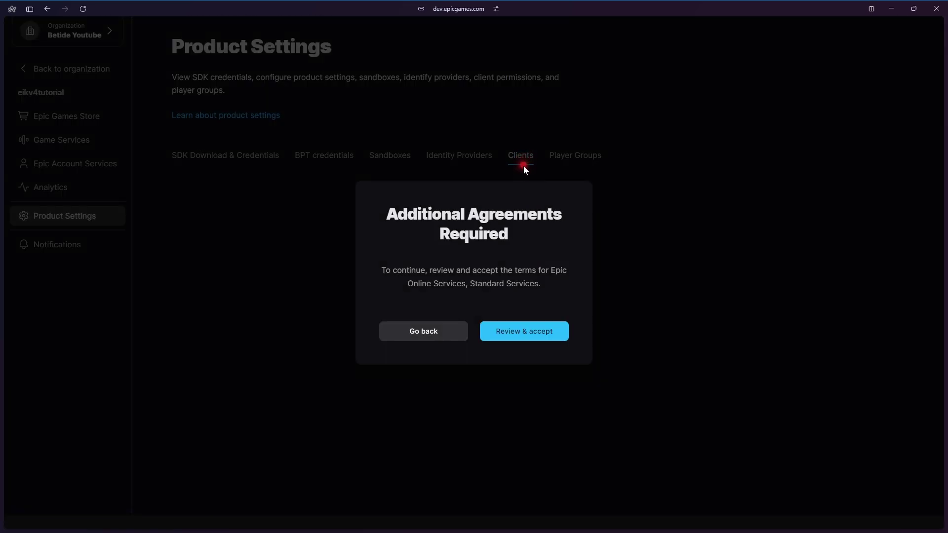
pyautogui.click(506, 327)
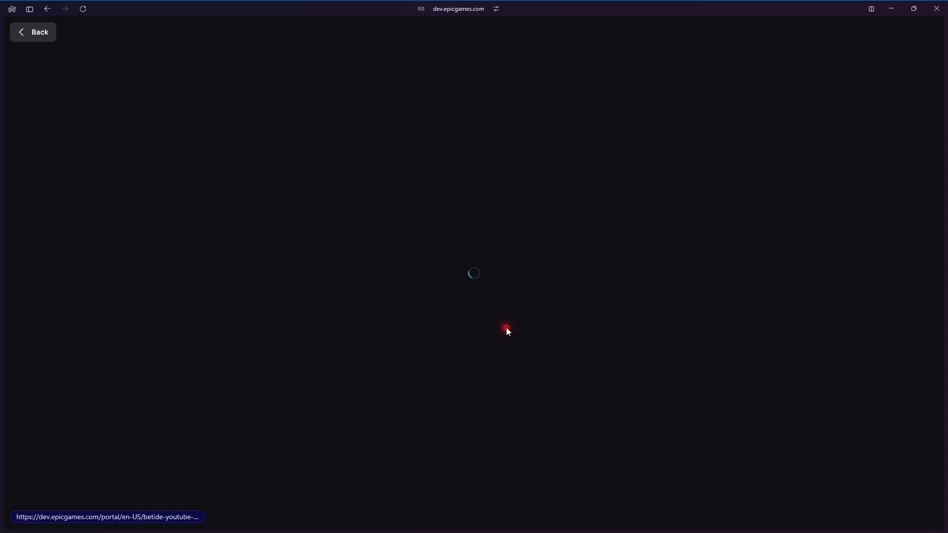
pyautogui.scroll(-3, 694, 296)
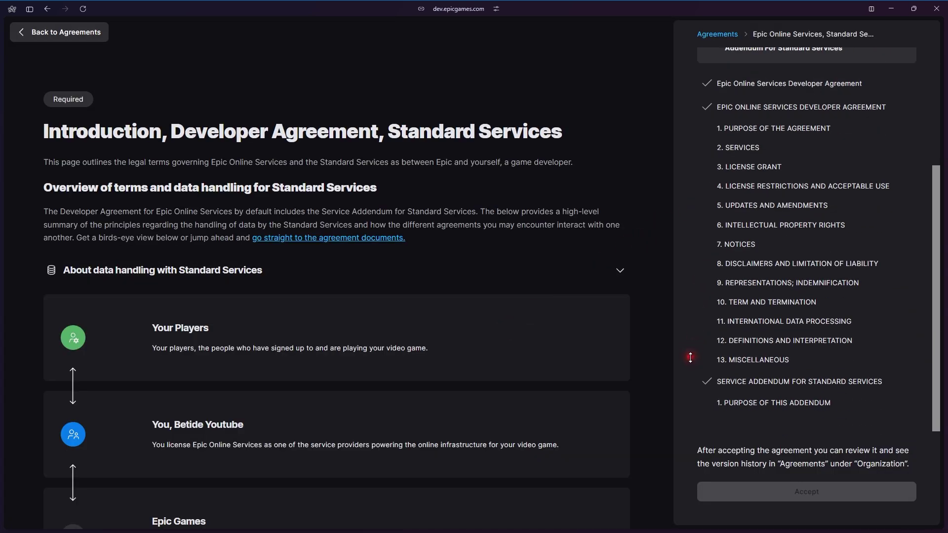
pyautogui.moveTo(609, 241); pyautogui.dragTo(581, 447, button='middle')
pyautogui.click(735, 488)
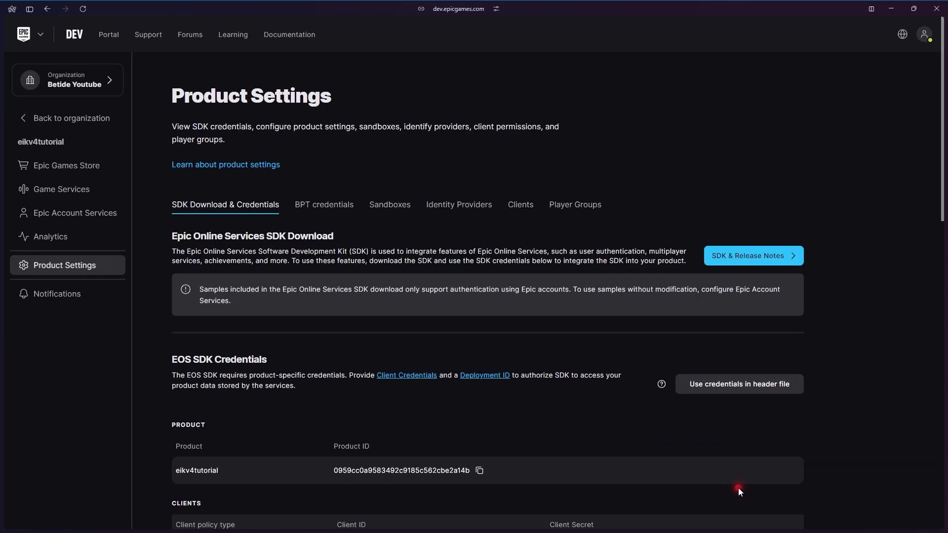
# Accept the Anti-Cheat Services and Epic Account Services agreements under the organization's Agreements
pyautogui.click(514, 214)
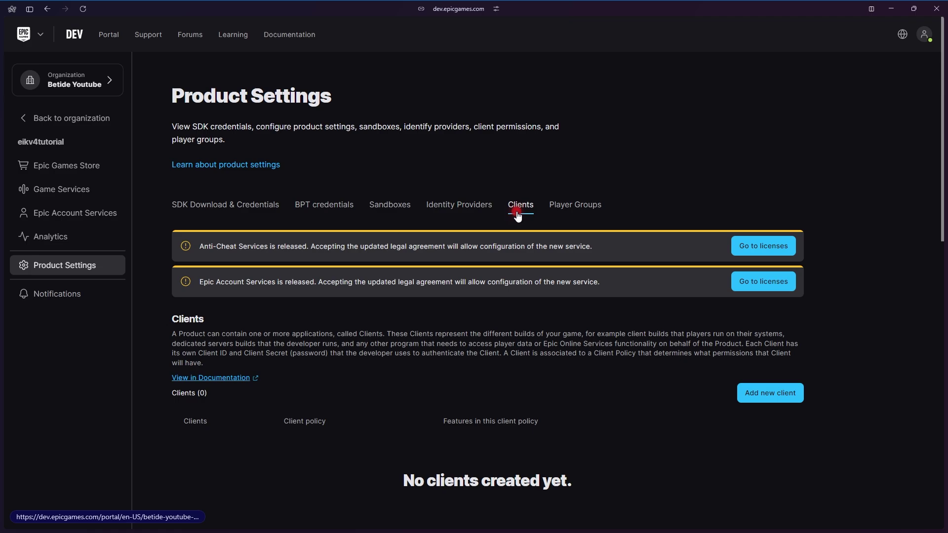
pyautogui.scroll(-3, 503, 284)
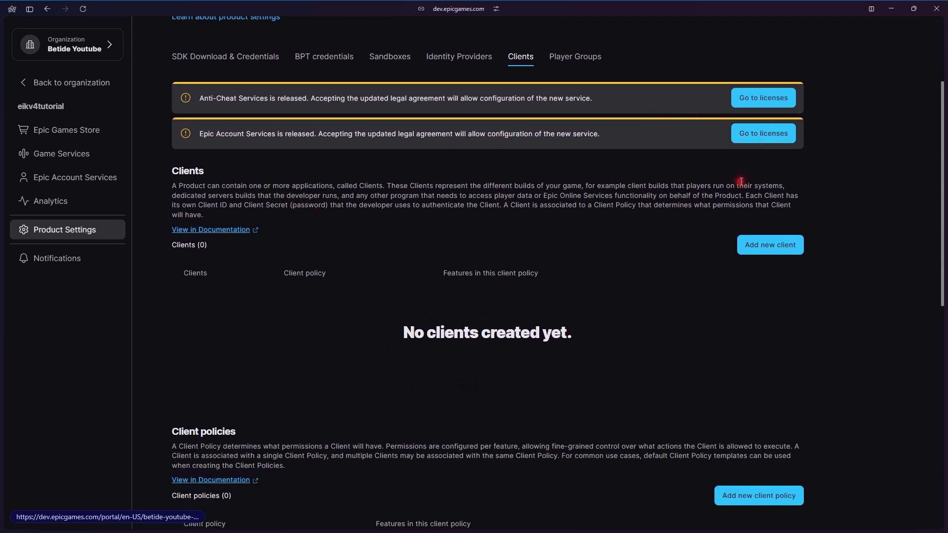
pyautogui.click(745, 133)
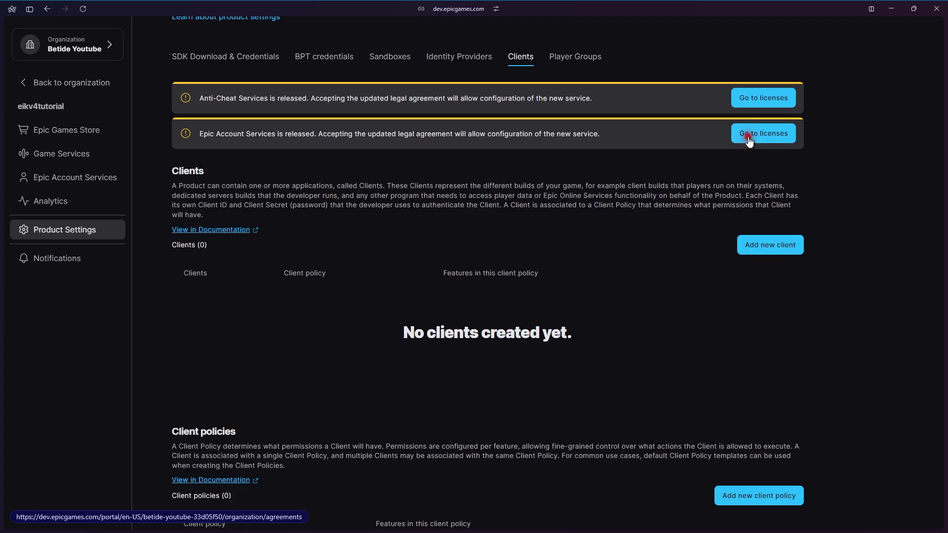
pyautogui.click(732, 324)
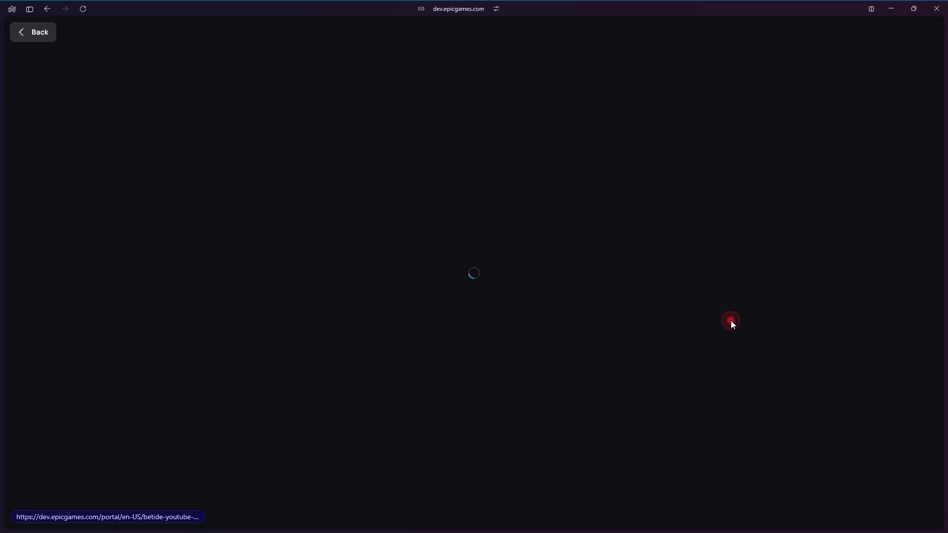
pyautogui.scroll(-6, 622, 401)
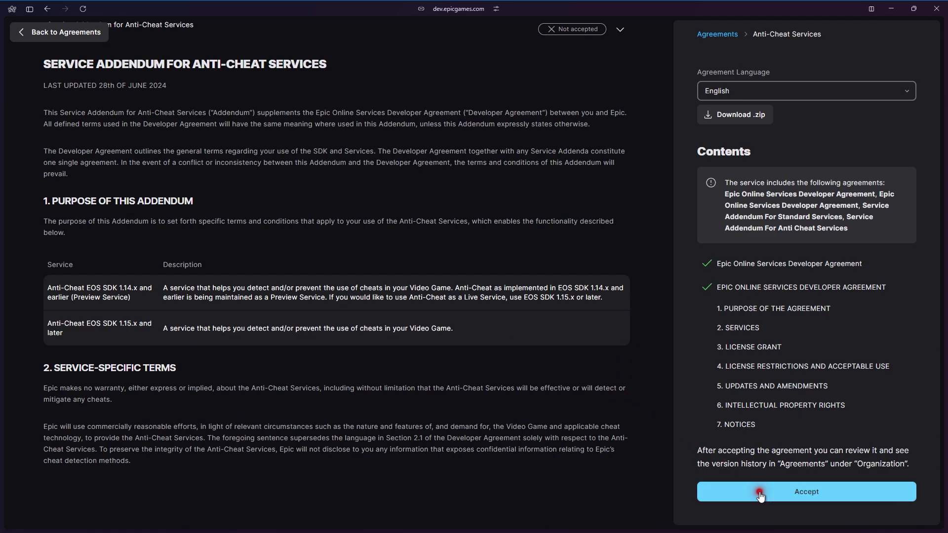
pyautogui.click(706, 492)
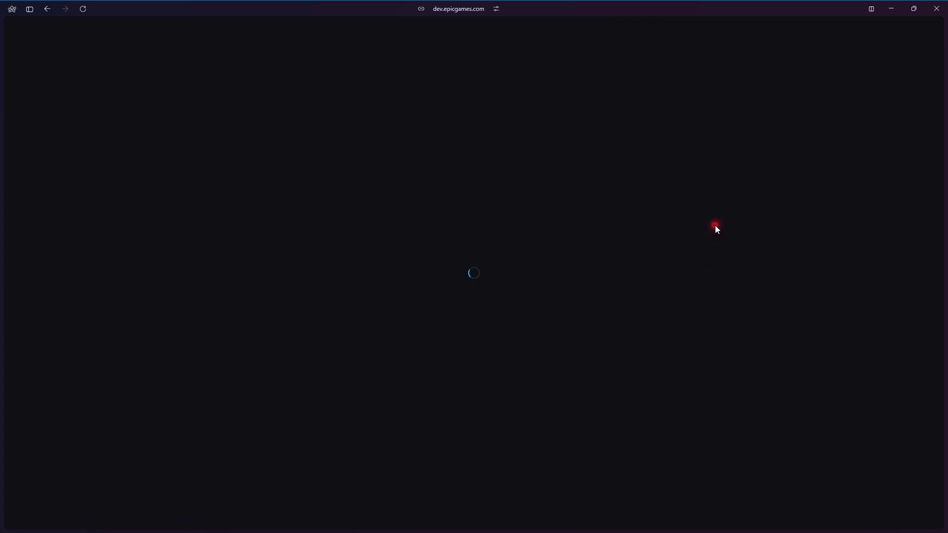
pyautogui.click(739, 363)
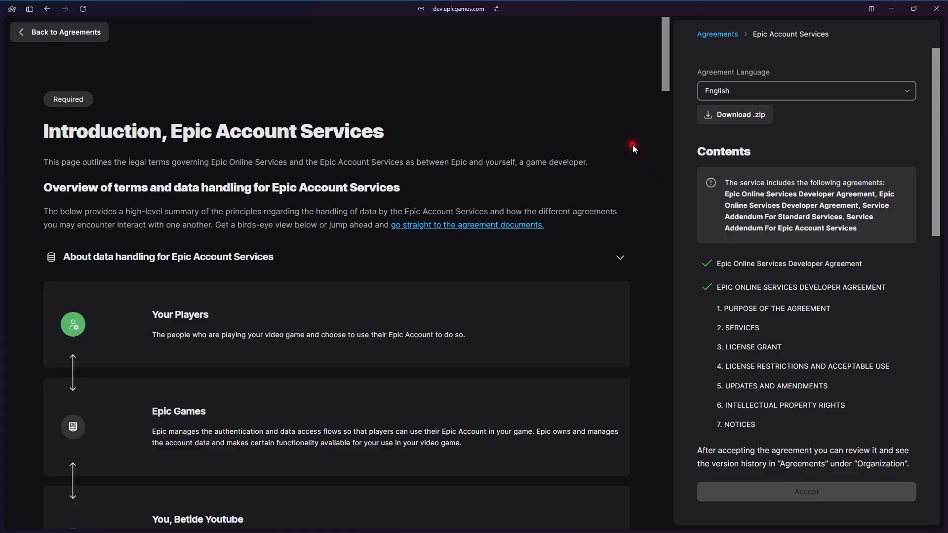
pyautogui.scroll(-20, 626, 366)
pyautogui.click(756, 490)
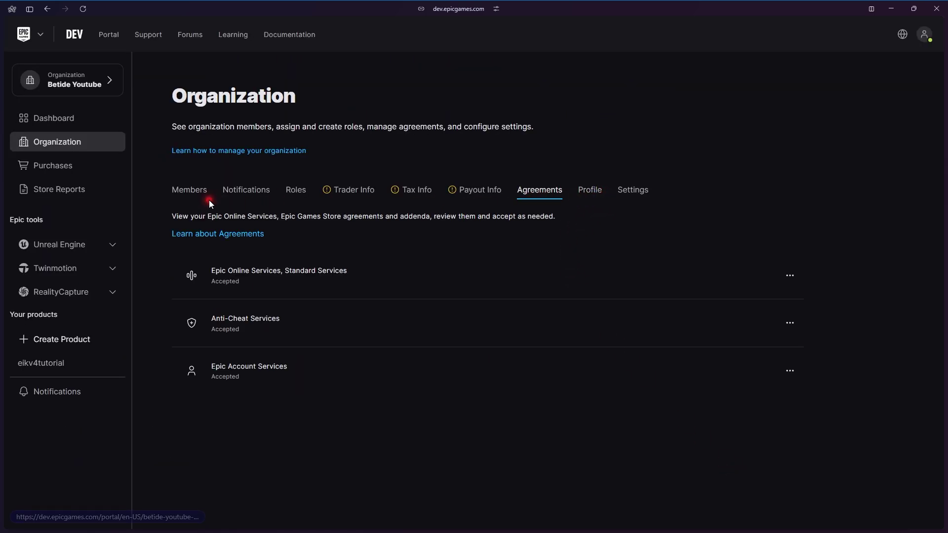
# Start a new client policy on eikv4tutorial's Clients tab, naming it PlayerClientPolicy
pyautogui.click(52, 368)
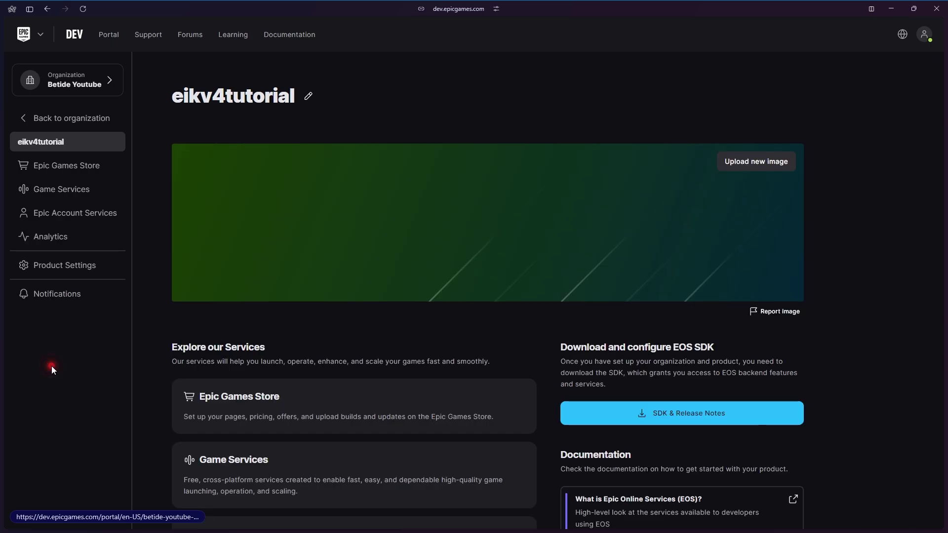
pyautogui.click(67, 266)
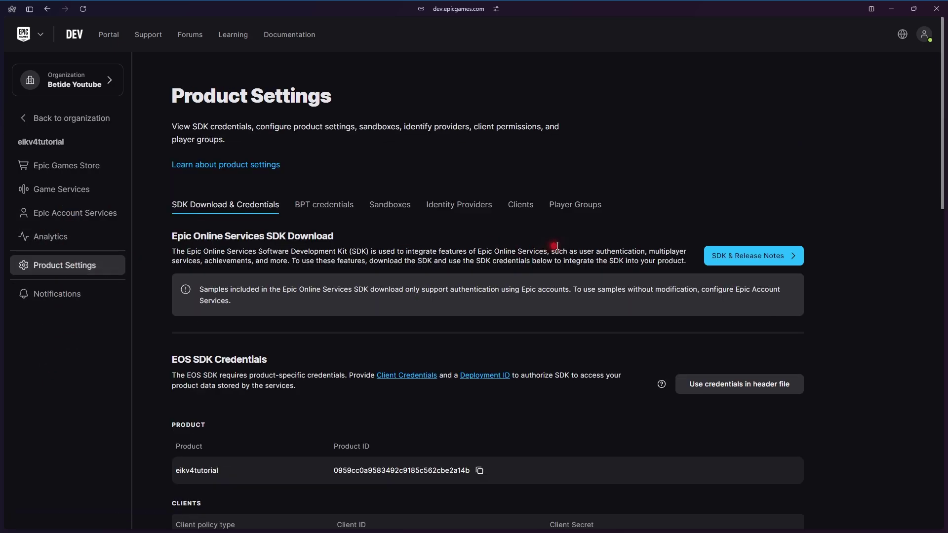
pyautogui.click(574, 218)
pyautogui.click(524, 214)
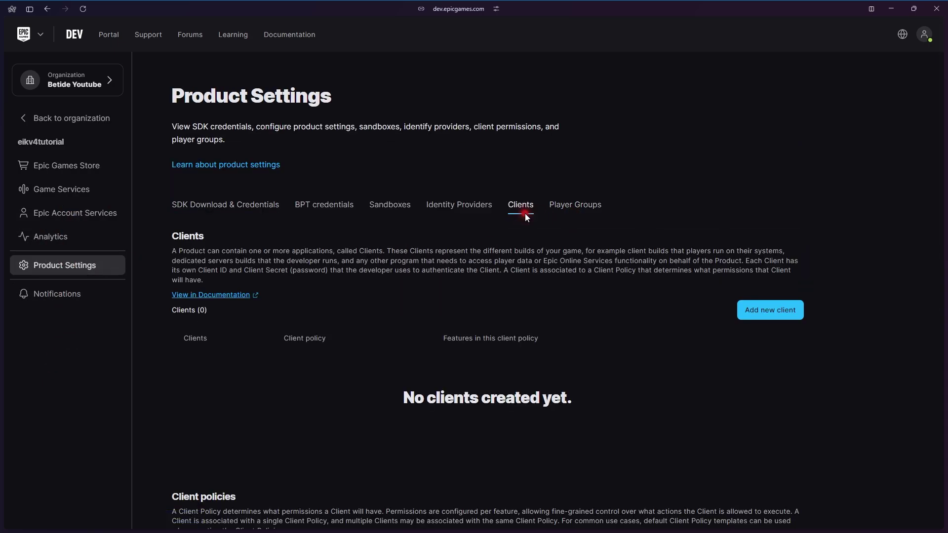
pyautogui.scroll(-5, 526, 216)
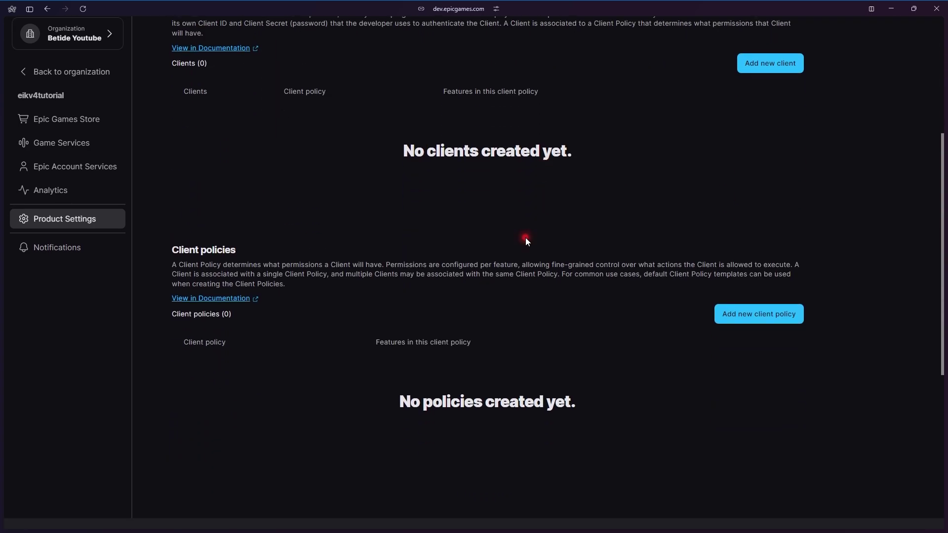
pyautogui.click(740, 317)
pyautogui.click(514, 162)
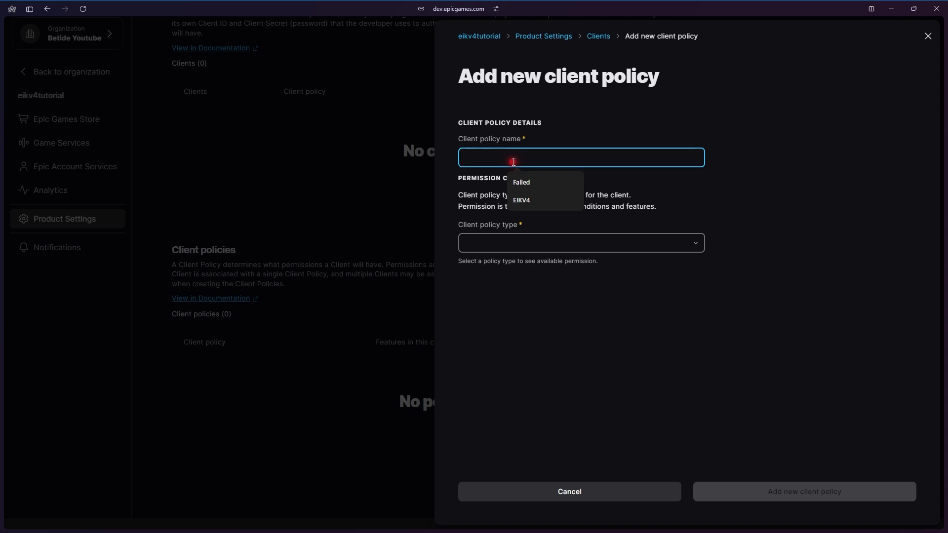
pyautogui.write('PlayerCl')
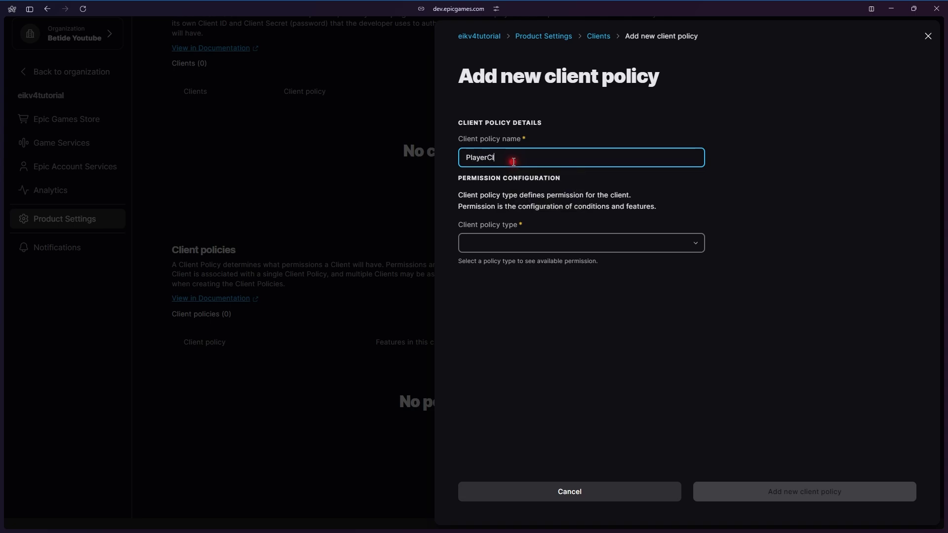
pyautogui.write('ientPolicc')
pyautogui.press('BackSpace')
pyautogui.write('y')
# Set the policy type to Peer2Peer and save PlayerClientPolicy
pyautogui.click(540, 243)
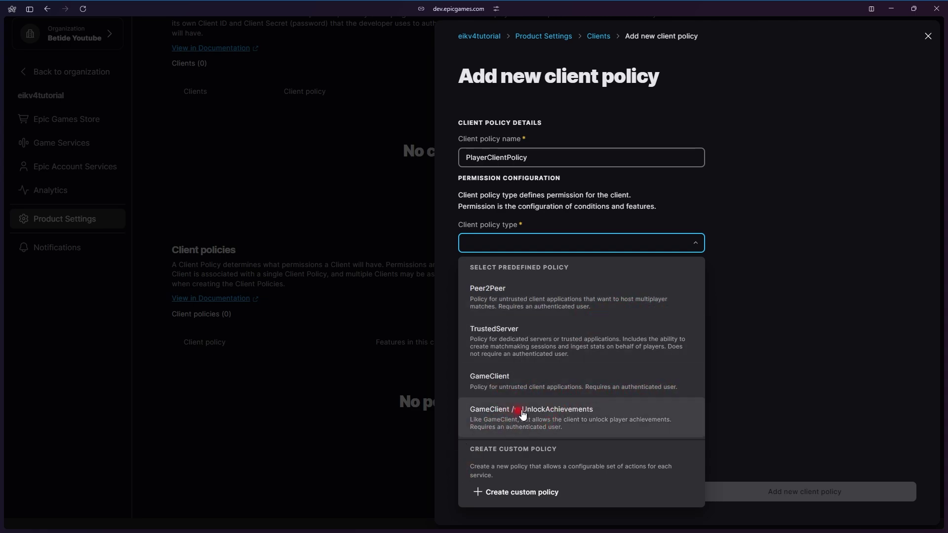
pyautogui.click(555, 492)
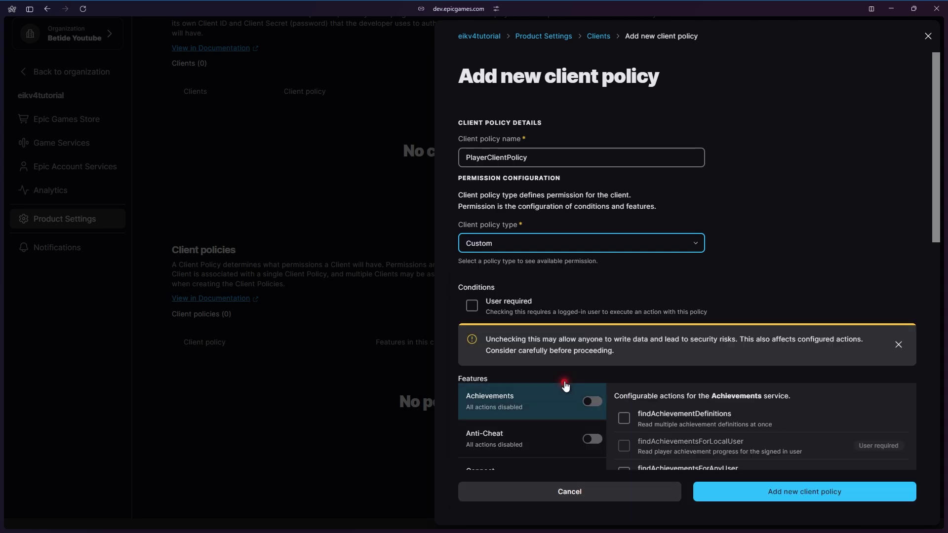
pyautogui.scroll(-7, 565, 318)
pyautogui.scroll(5, 568, 289)
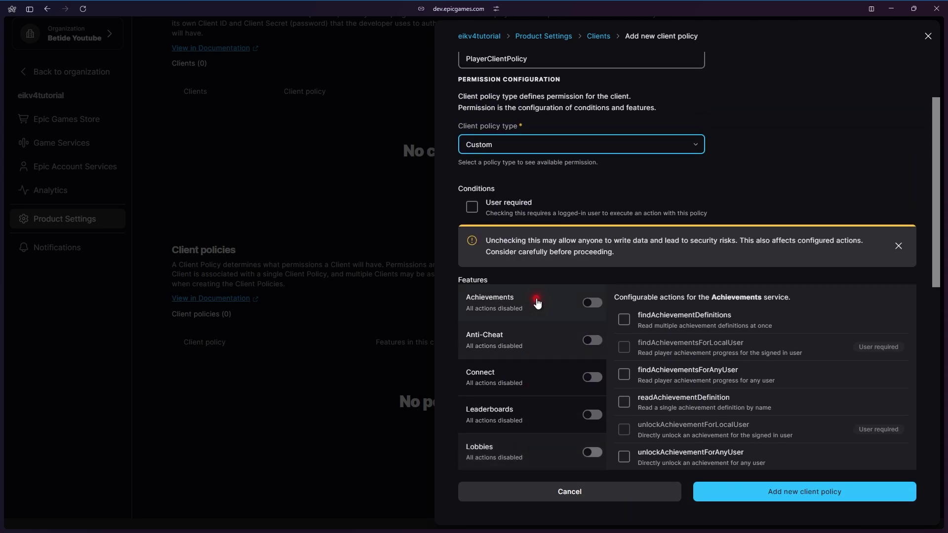
pyautogui.click(544, 148)
pyautogui.click(526, 178)
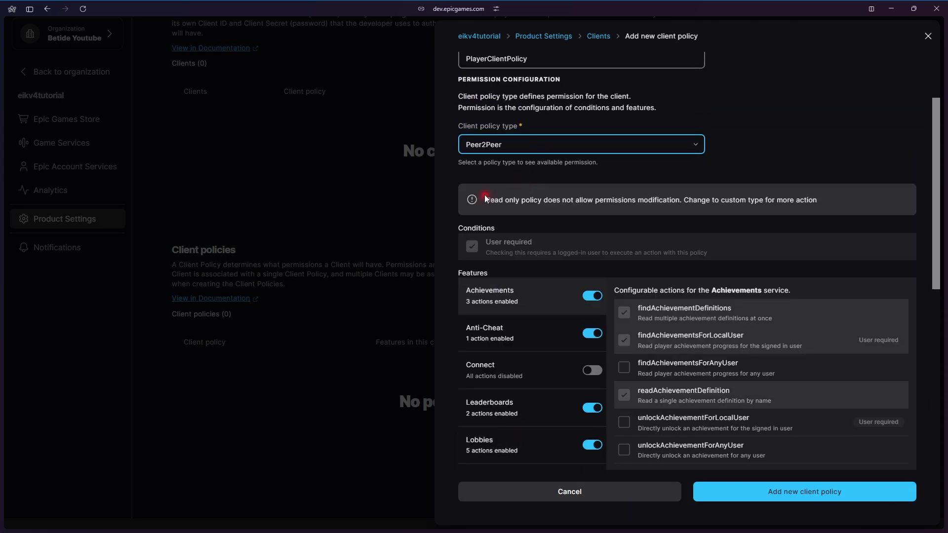
pyautogui.click(776, 493)
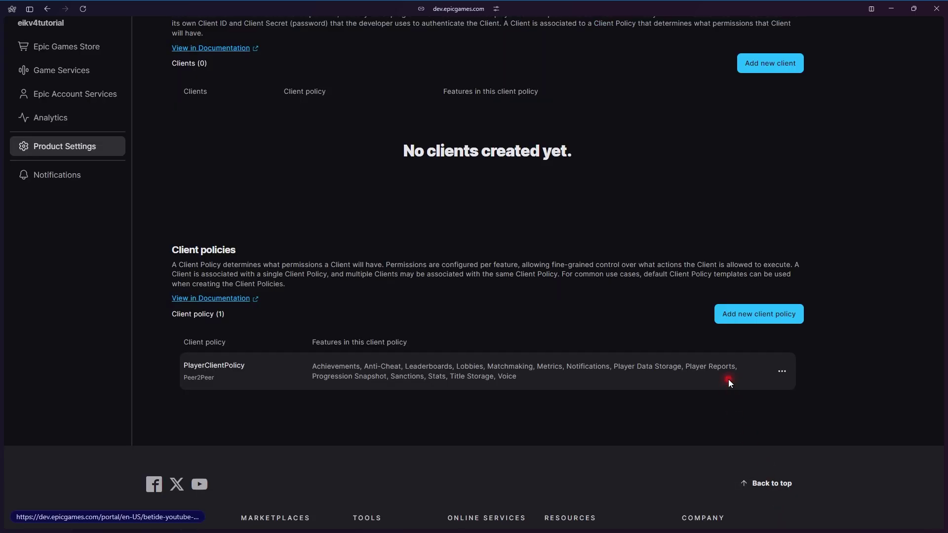
pyautogui.scroll(1, 704, 346)
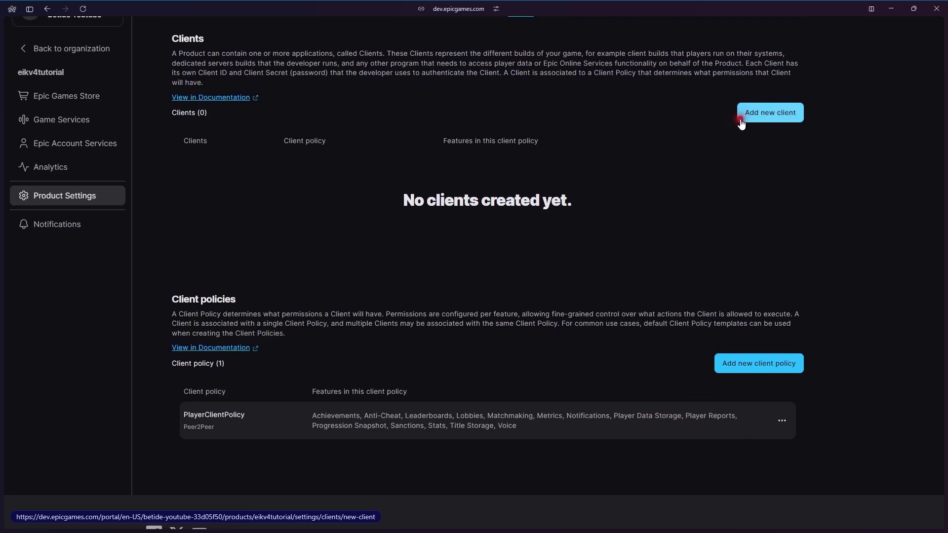
pyautogui.scroll(3, 713, 158)
# Add a client named PlayerClient that uses the PlayerClientPolicy policy
pyautogui.click(764, 260)
pyautogui.click(672, 162)
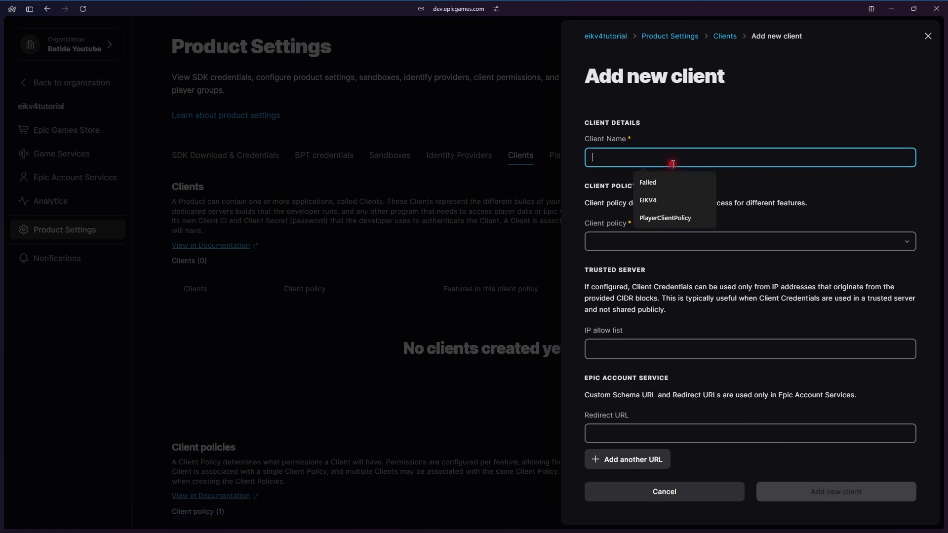
pyautogui.press('Escape')
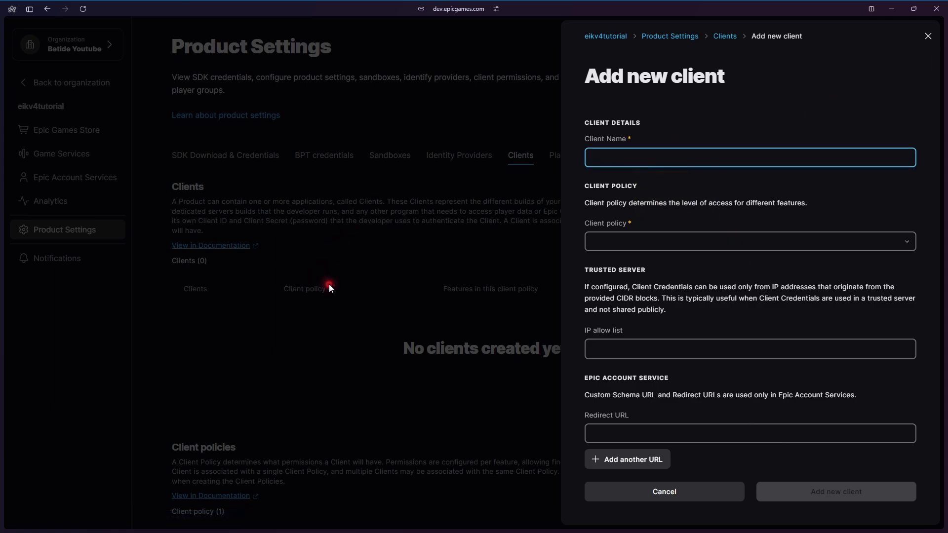
pyautogui.click(328, 283)
pyautogui.scroll(-4, 358, 297)
pyautogui.scroll(2, 604, 267)
pyautogui.click(754, 164)
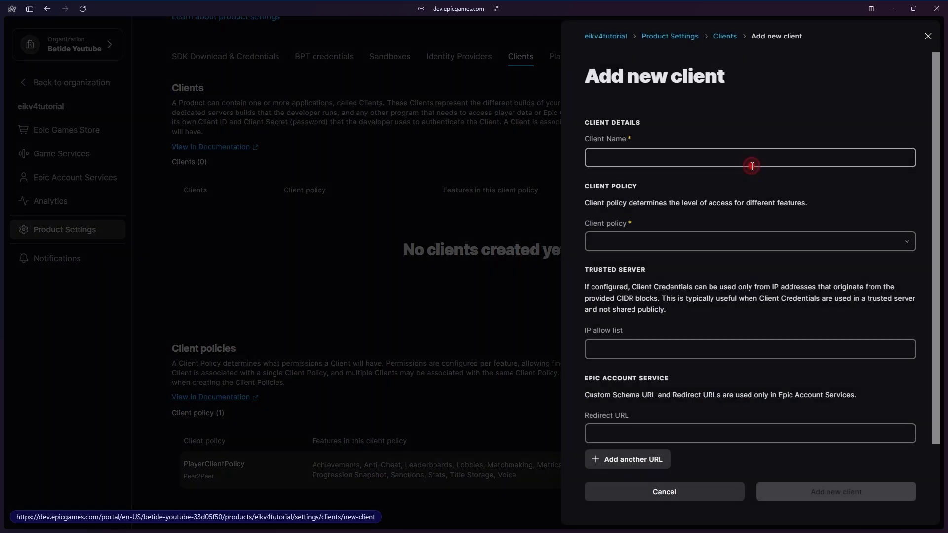
pyautogui.click(690, 157)
pyautogui.write('PlayerClient')
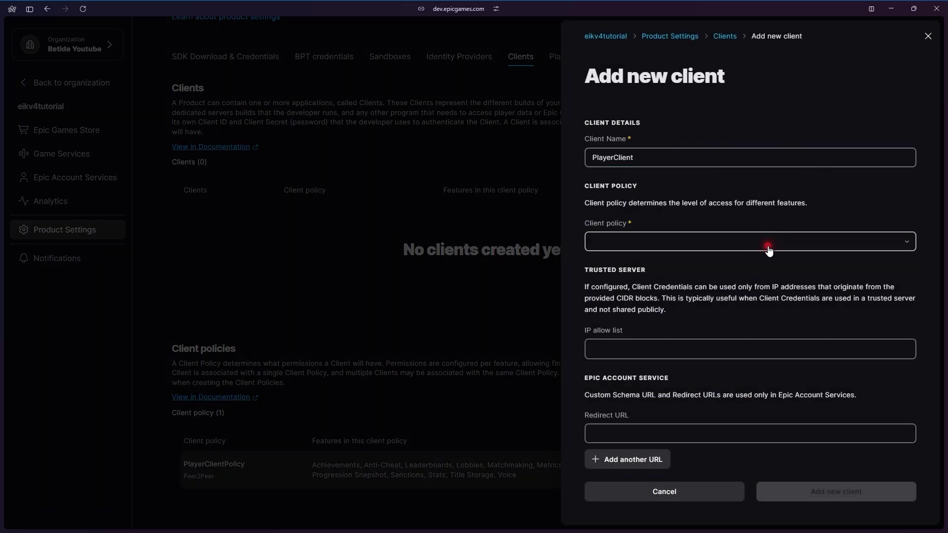
pyautogui.click(712, 241)
pyautogui.click(630, 286)
pyautogui.scroll(-2, 686, 312)
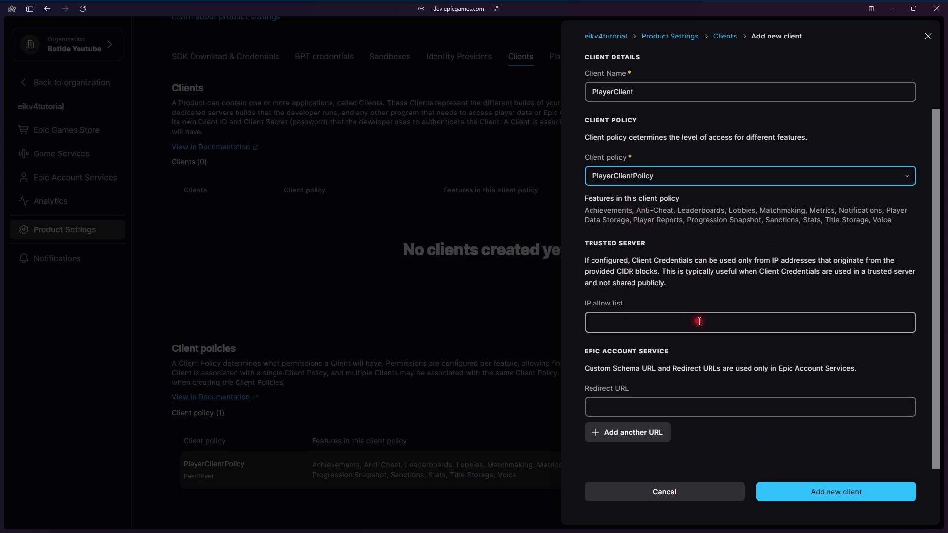
pyautogui.click(814, 492)
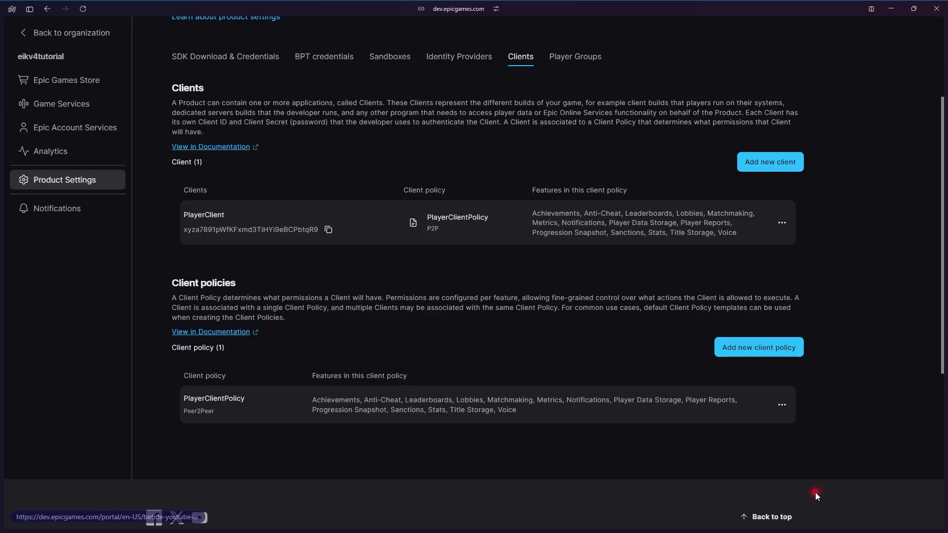
# Check the product, client, sandbox and deployment IDs under SDK Download & Credentials, then go to Epic Account Services
pyautogui.scroll(4, 477, 337)
pyautogui.click(250, 216)
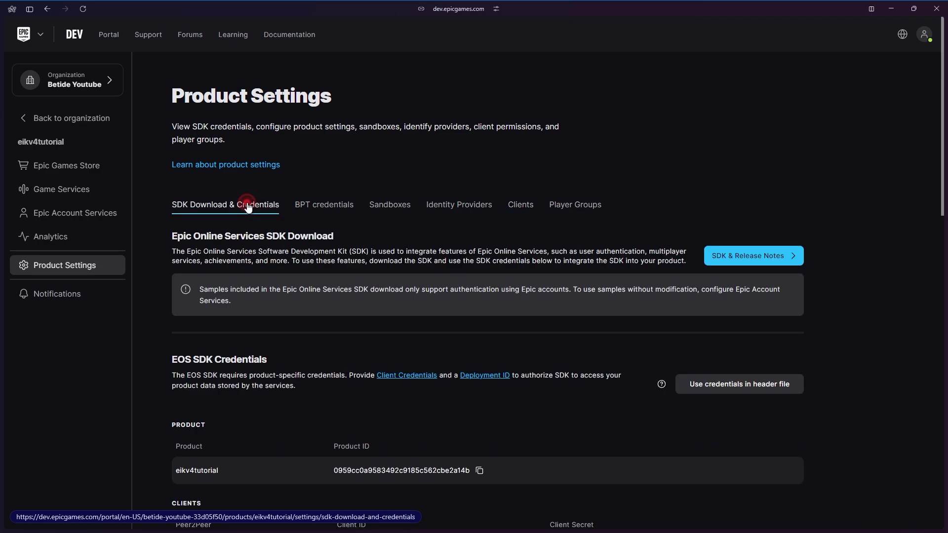
pyautogui.scroll(-10, 277, 271)
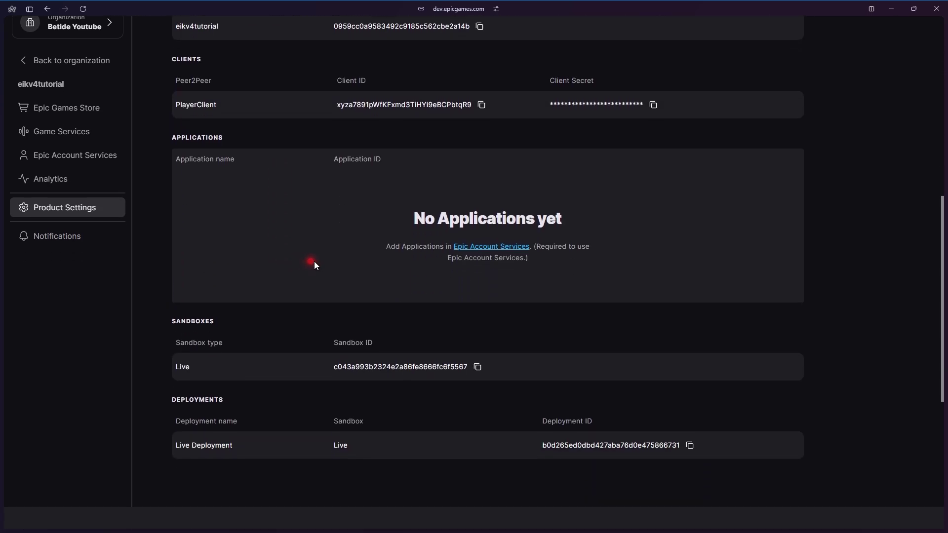
pyautogui.scroll(2, 335, 307)
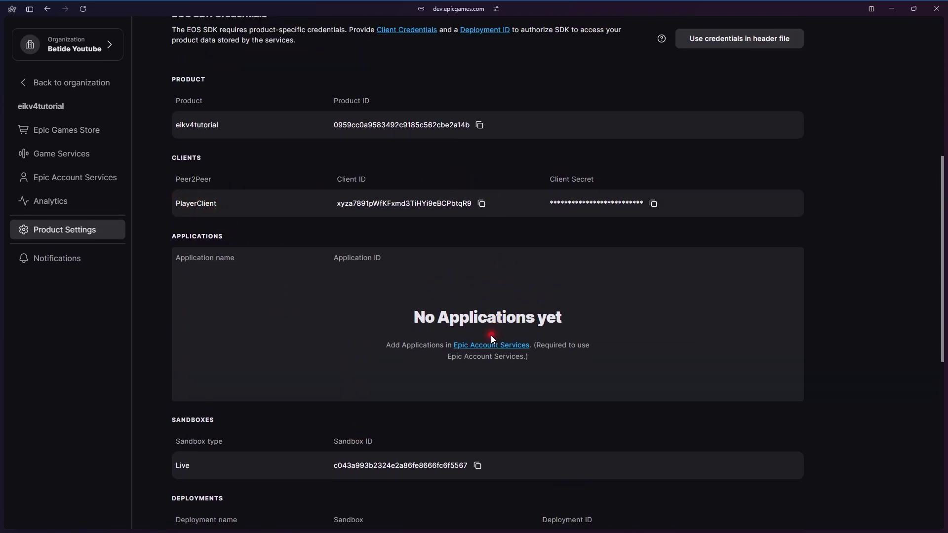
pyautogui.click(103, 186)
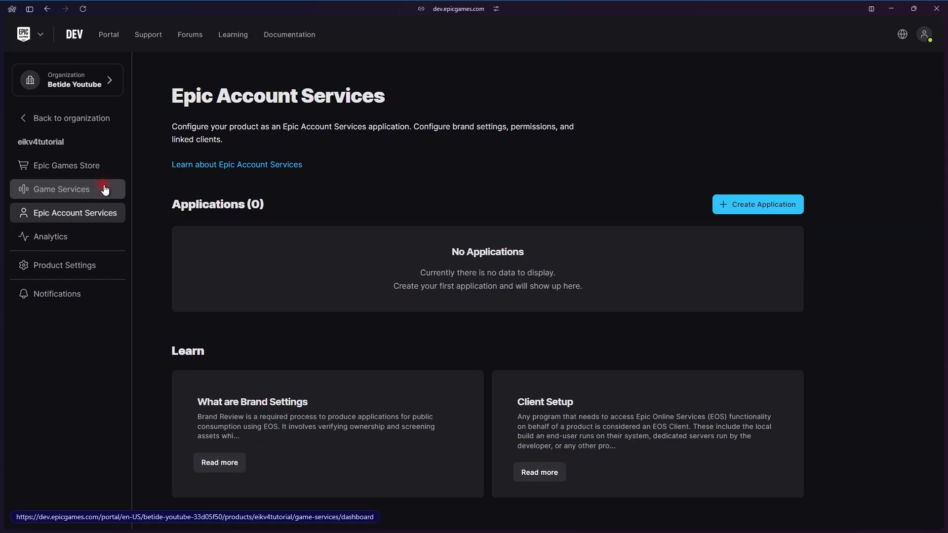
# Create a new Epic Account Services application for eikv4tutorial, opening as a draft
pyautogui.click(758, 205)
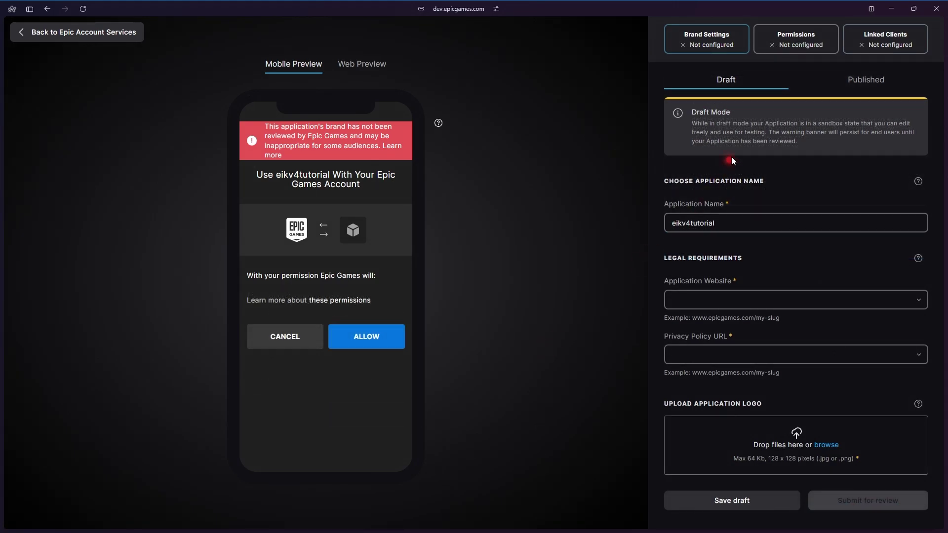
# Expand Login Settings > Login Flags in Unreal and shrink the editor over the portal's permissions page
pyautogui.click(820, 50)
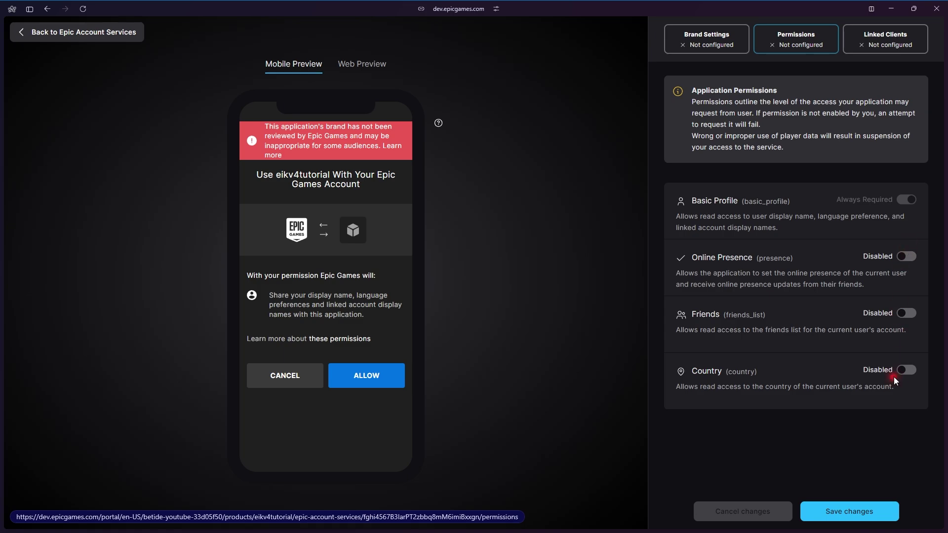
pyautogui.click(487, 525)
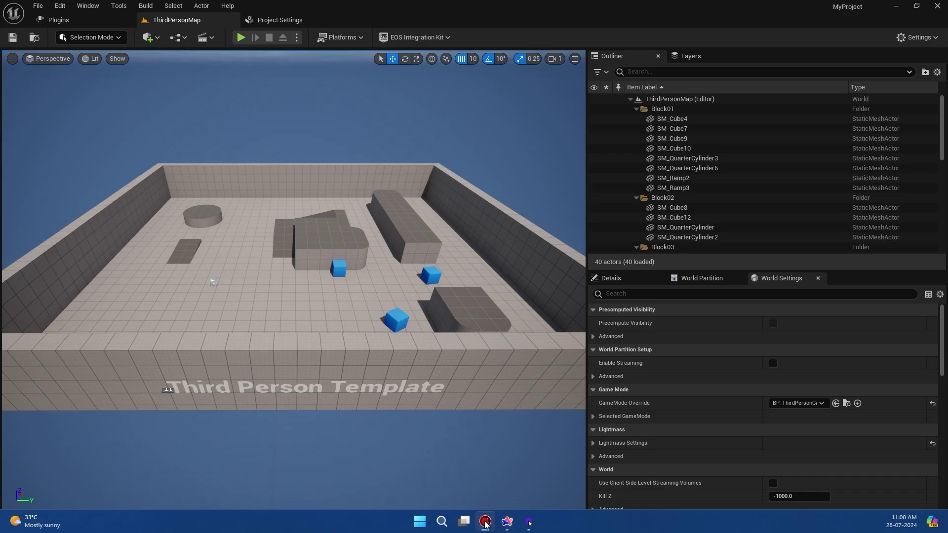
pyautogui.click(276, 20)
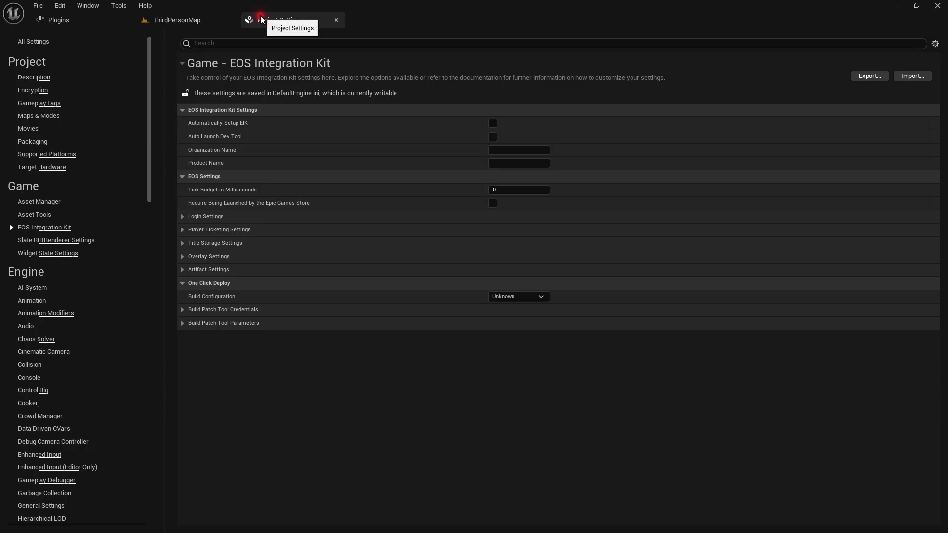
pyautogui.click(181, 216)
pyautogui.click(190, 231)
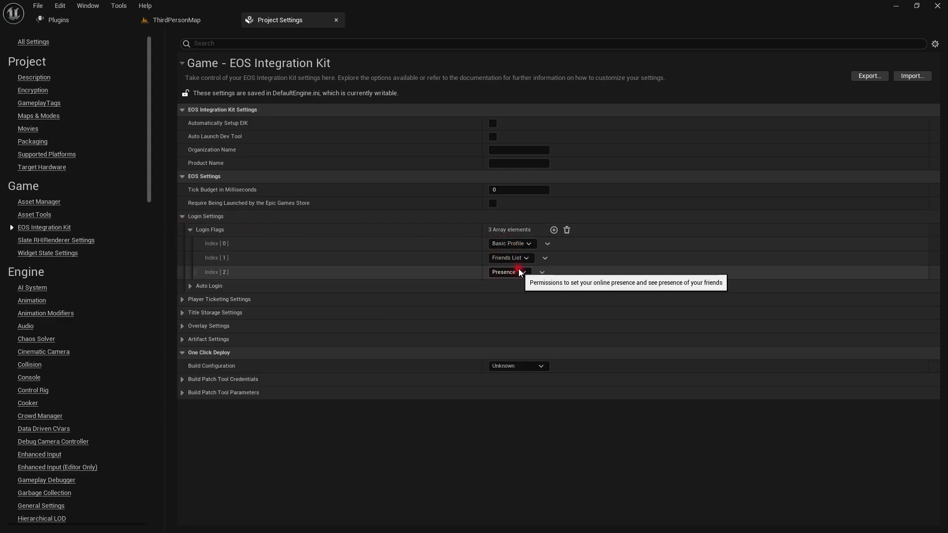
pyautogui.moveTo(661, 6); pyautogui.dragTo(347, 60)
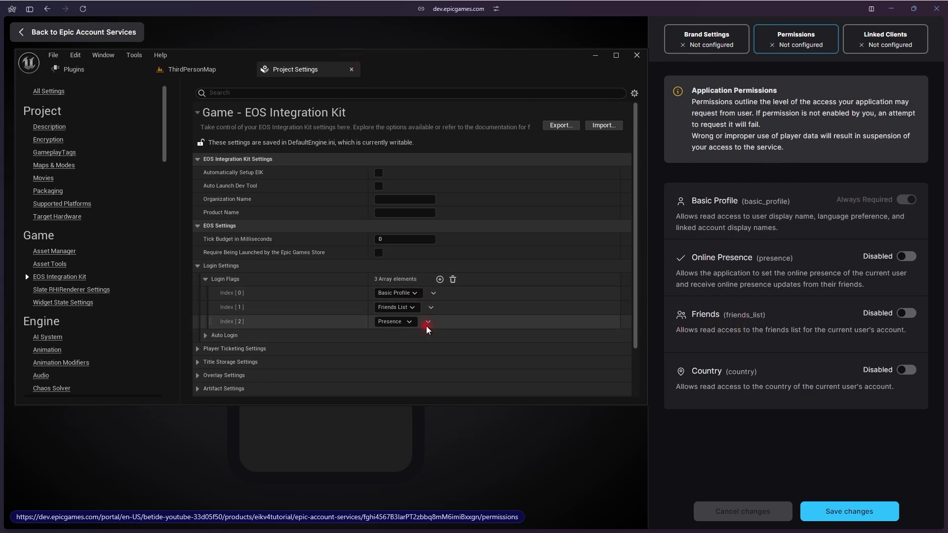
# Add a login flag entry, then delete Index[3], leaving Basic Profile, Friends List and Presence
pyautogui.click(444, 280)
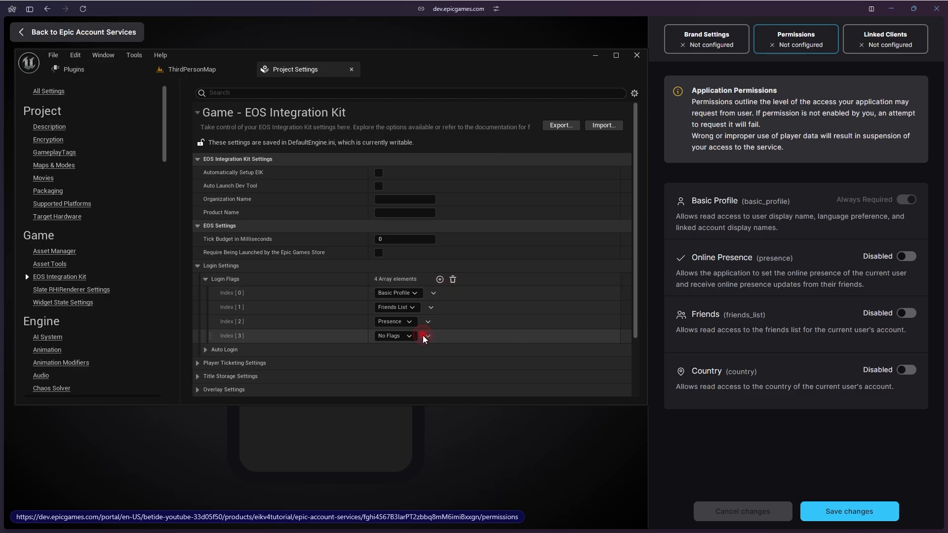
pyautogui.click(409, 336)
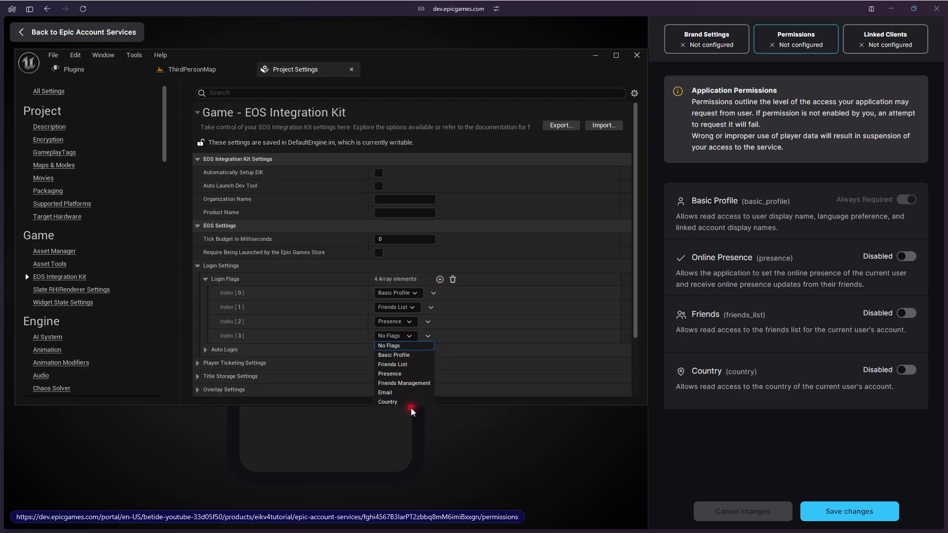
pyautogui.click(427, 336)
pyautogui.click(446, 365)
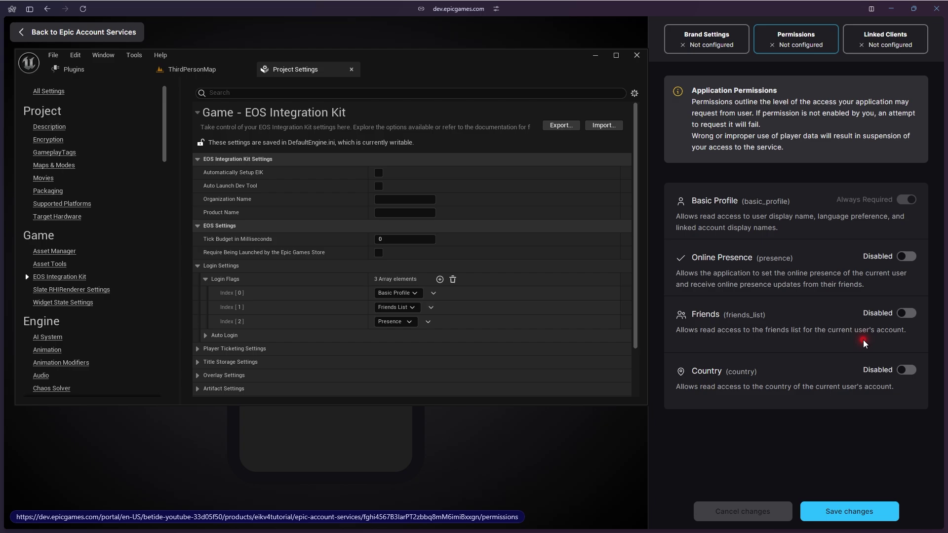
# Set the Friends and Online Presence permissions to Required and save
pyautogui.click(907, 314)
pyautogui.click(906, 257)
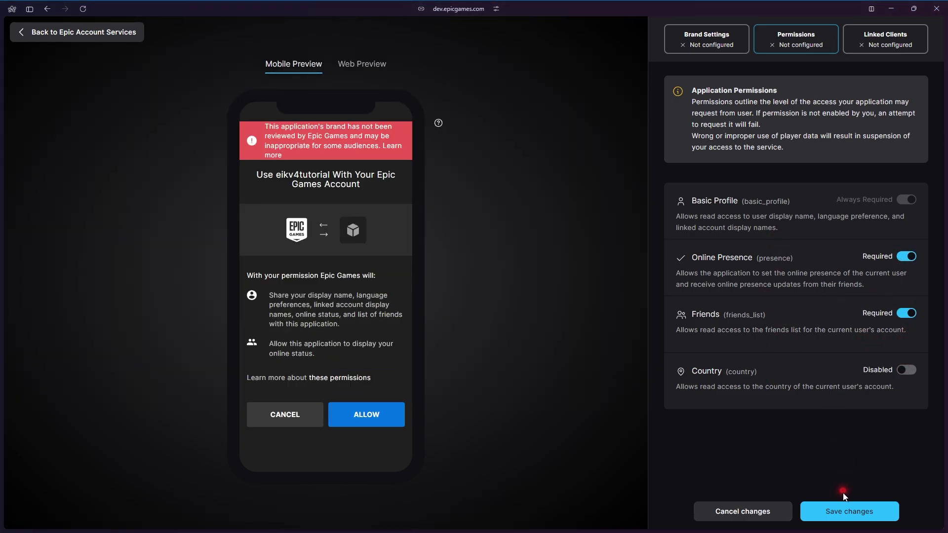
pyautogui.click(846, 510)
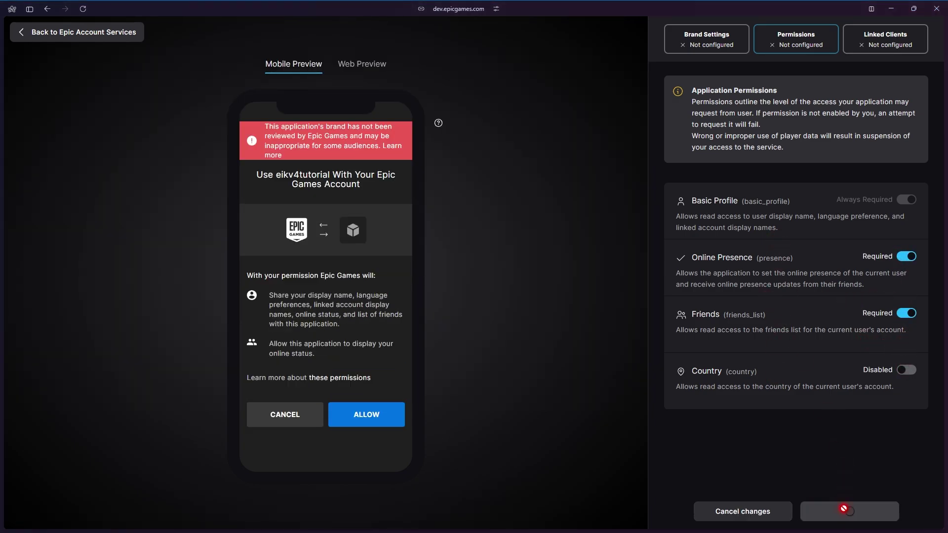
# Link PlayerClient to the application, save, and go back to Epic Account Services
pyautogui.click(871, 47)
pyautogui.click(791, 249)
pyautogui.click(766, 273)
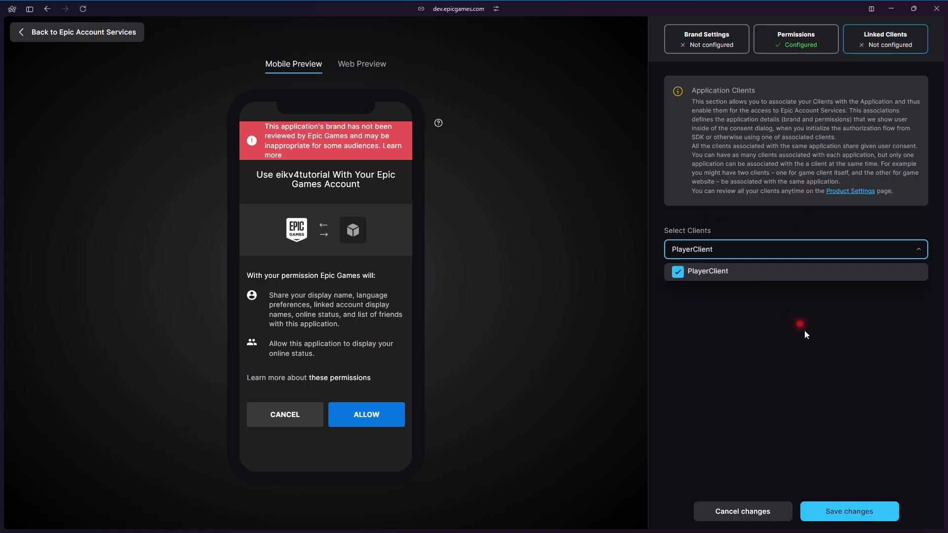
pyautogui.click(853, 511)
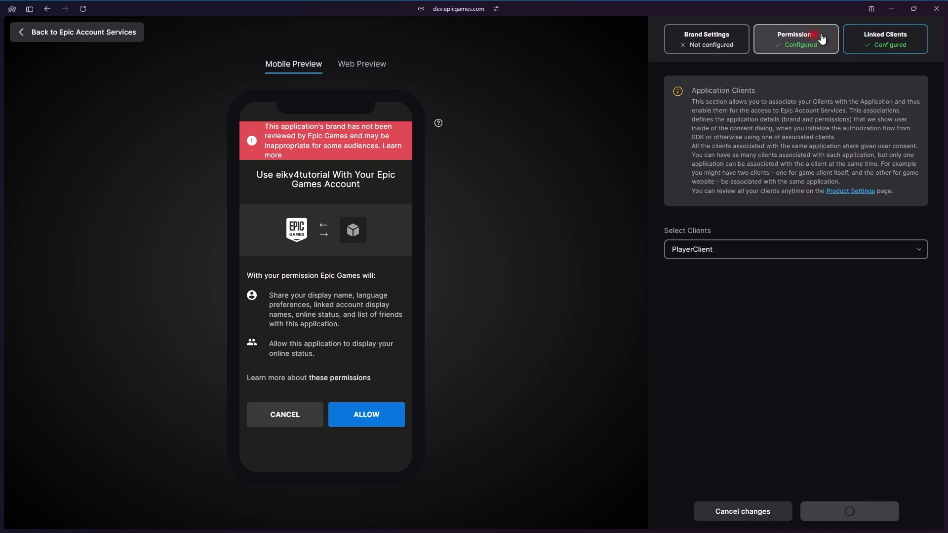
pyautogui.click(126, 33)
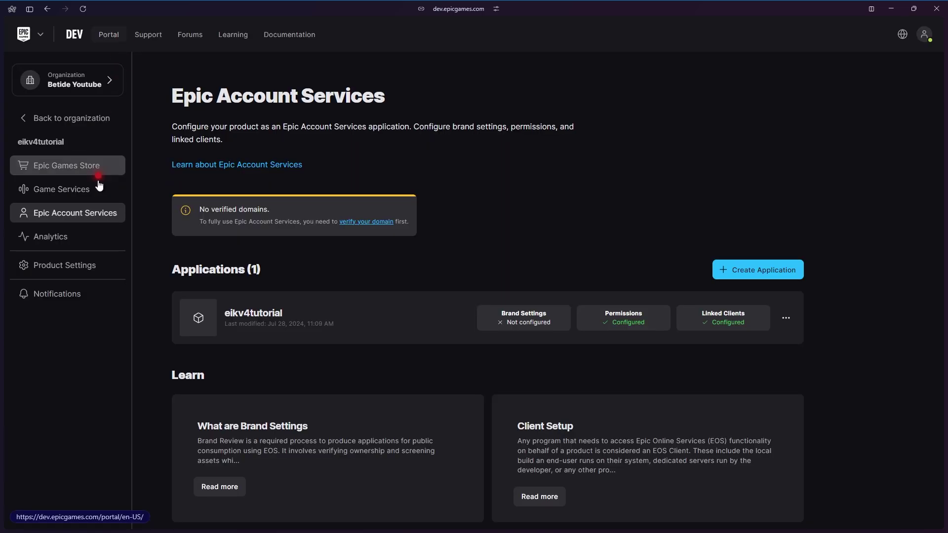
# Scroll Product Settings down to the EOS SDK Credentials, then bring Unreal's project settings forward
pyautogui.click(77, 267)
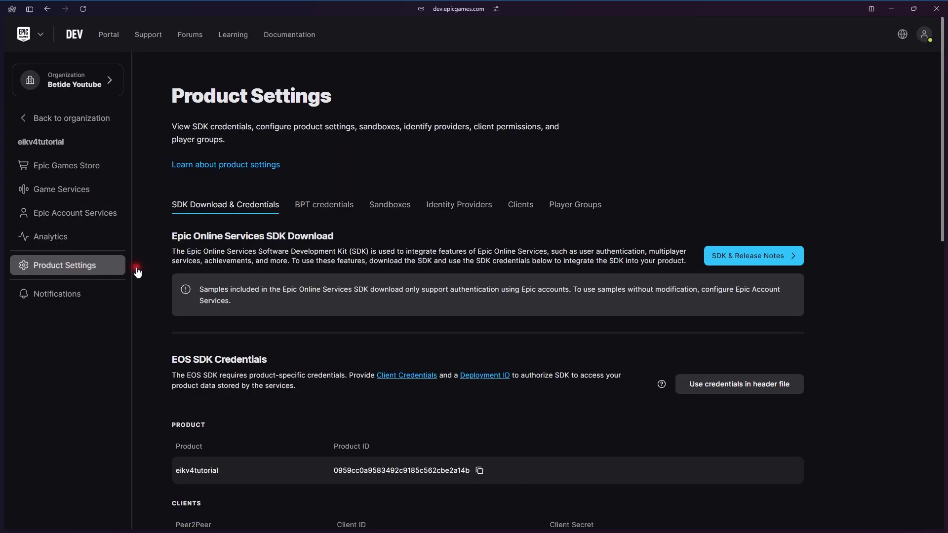
pyautogui.scroll(-5, 303, 188)
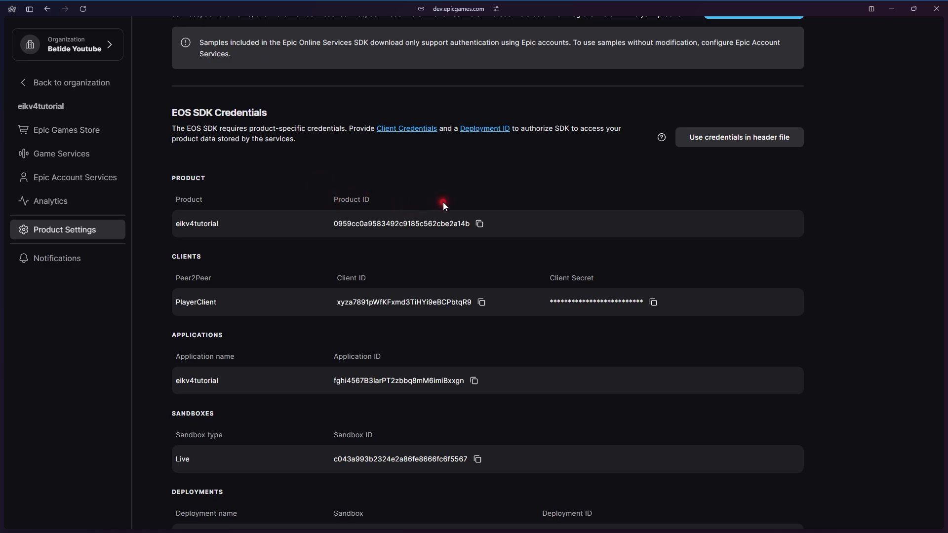
pyautogui.scroll(-2, 489, 252)
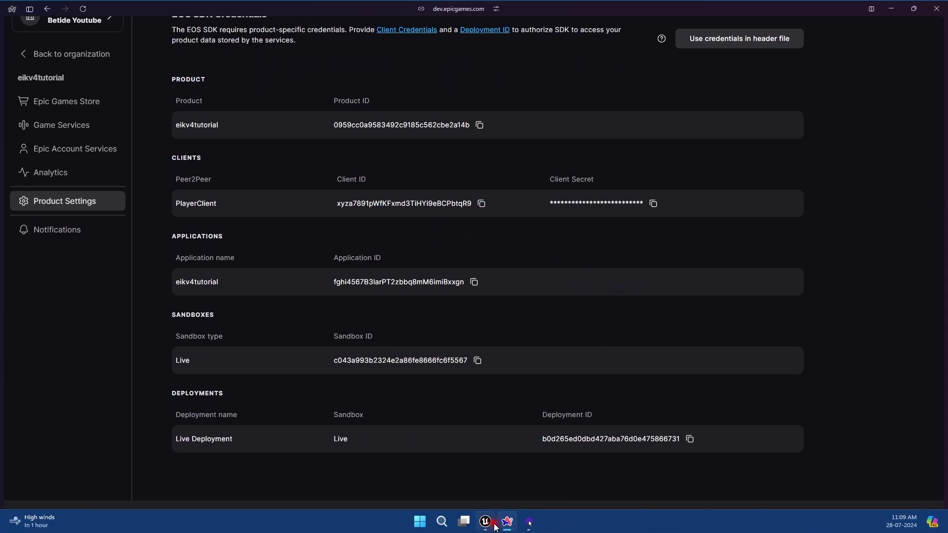
pyautogui.click(486, 521)
pyautogui.scroll(-2, 385, 289)
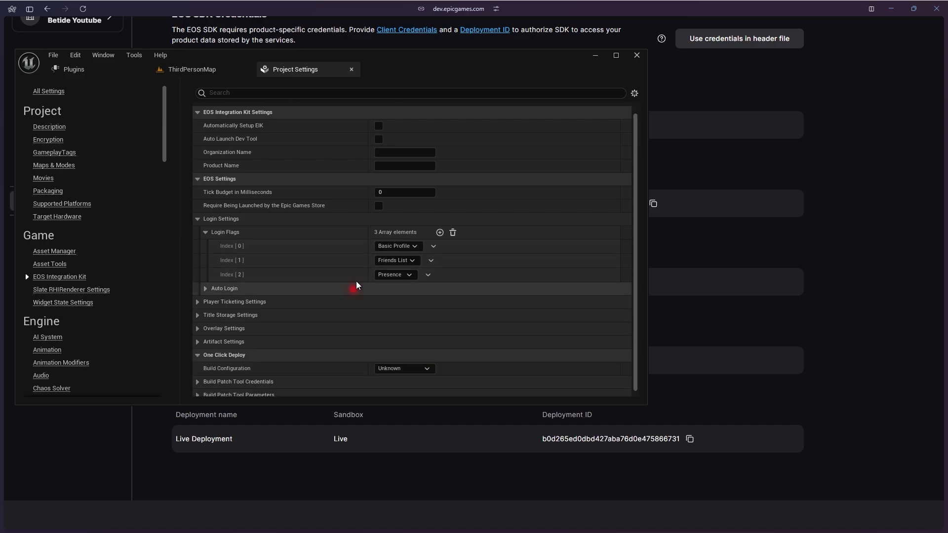
# Add one entry under Artifact Settings > Artifacts named DefaultArtifact, then minimize the editor
pyautogui.moveTo(439, 54); pyautogui.dragTo(449, 7)
pyautogui.doubleClick(449, 7)
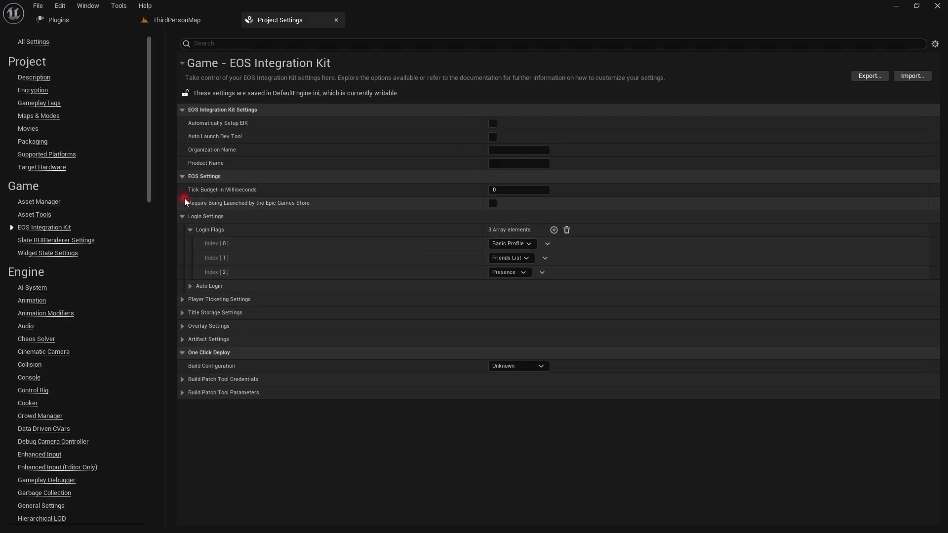
pyautogui.click(183, 217)
pyautogui.click(182, 269)
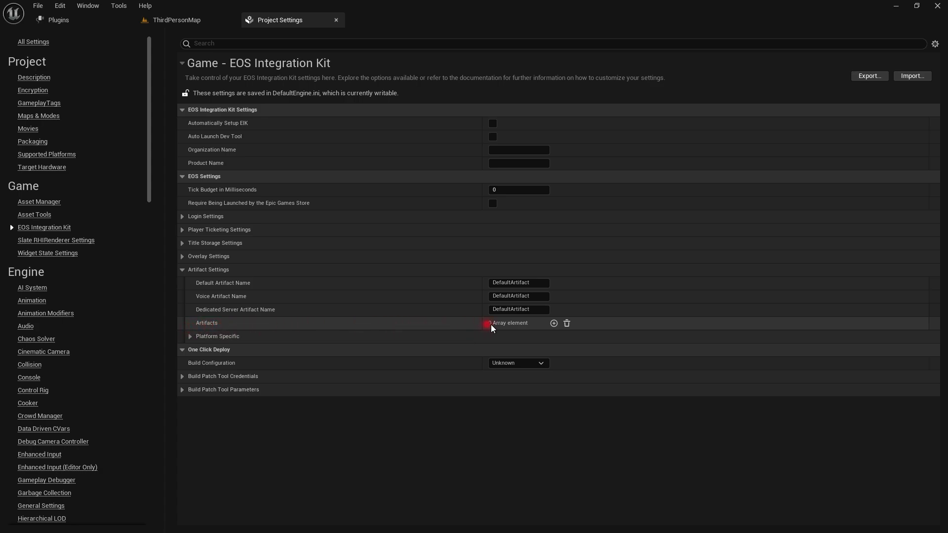
pyautogui.click(554, 323)
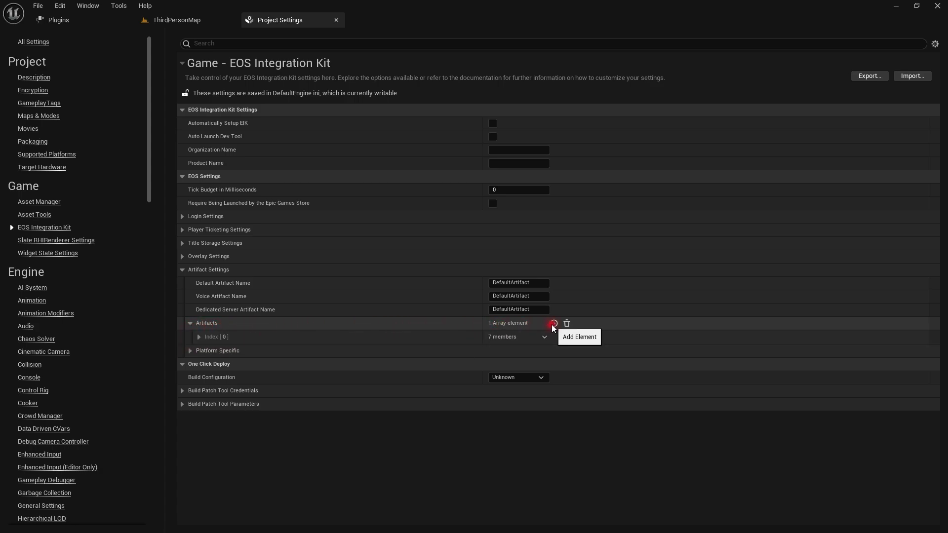
pyautogui.click(199, 337)
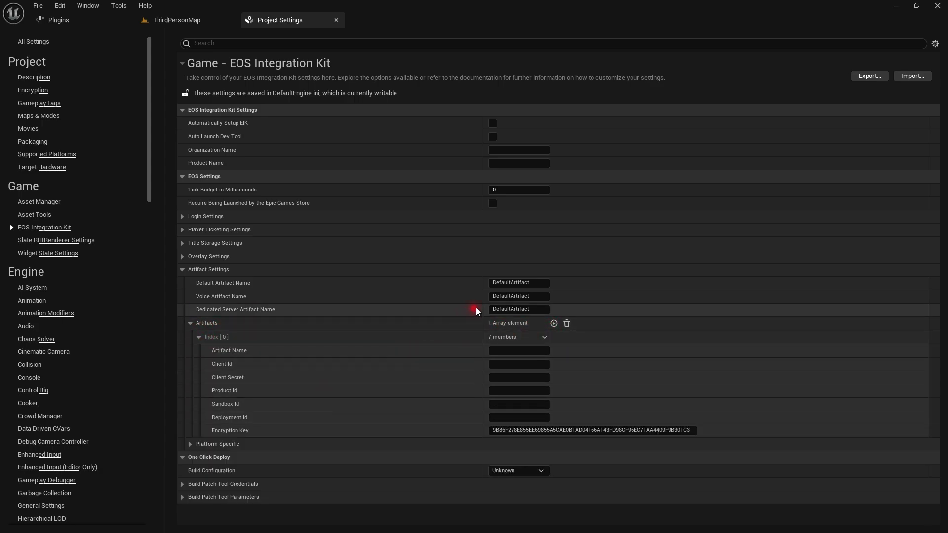
pyautogui.click(521, 350)
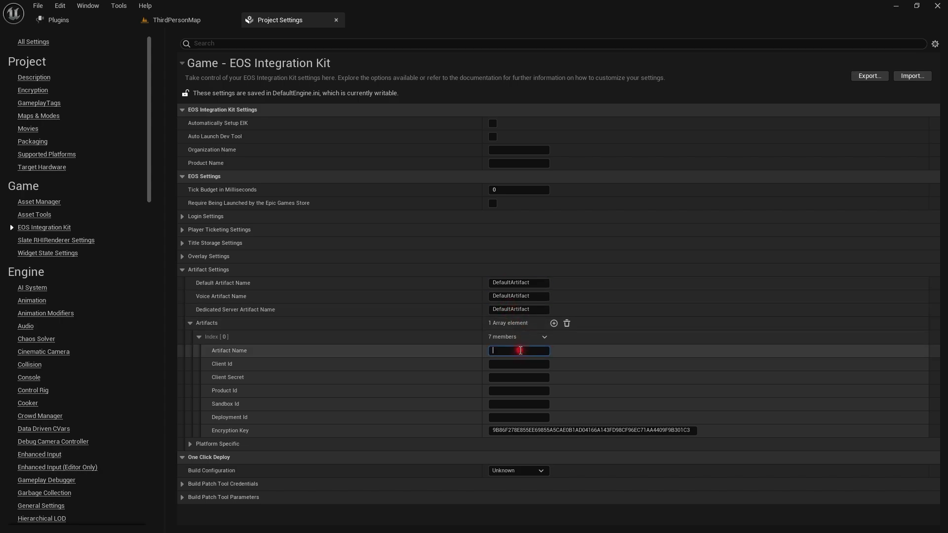
pyautogui.write('DefaultArtifact')
pyautogui.press('Return')
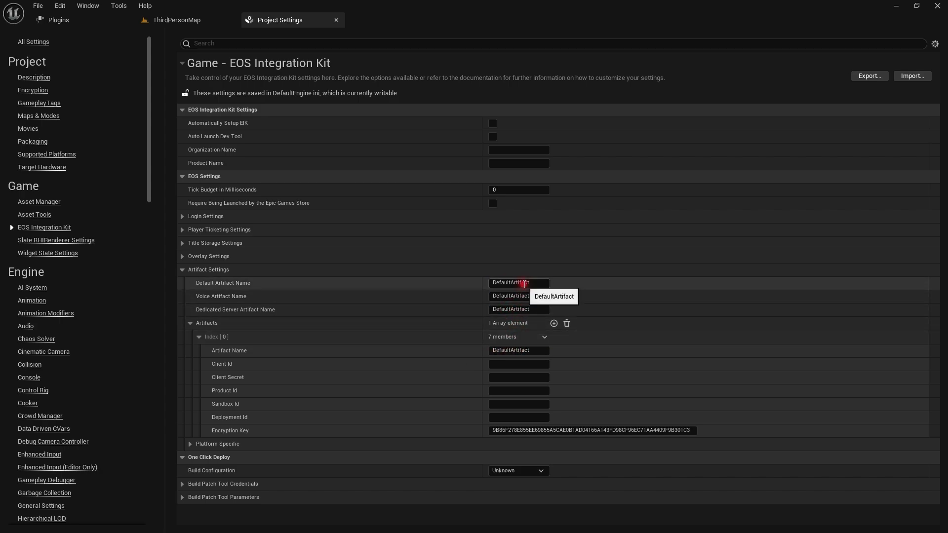
pyautogui.click(899, 6)
pyautogui.scroll(7, 413, 271)
# Scroll the portal's credentials page, check Unreal's settings, and return to the portal
pyautogui.scroll(-3, 531, 197)
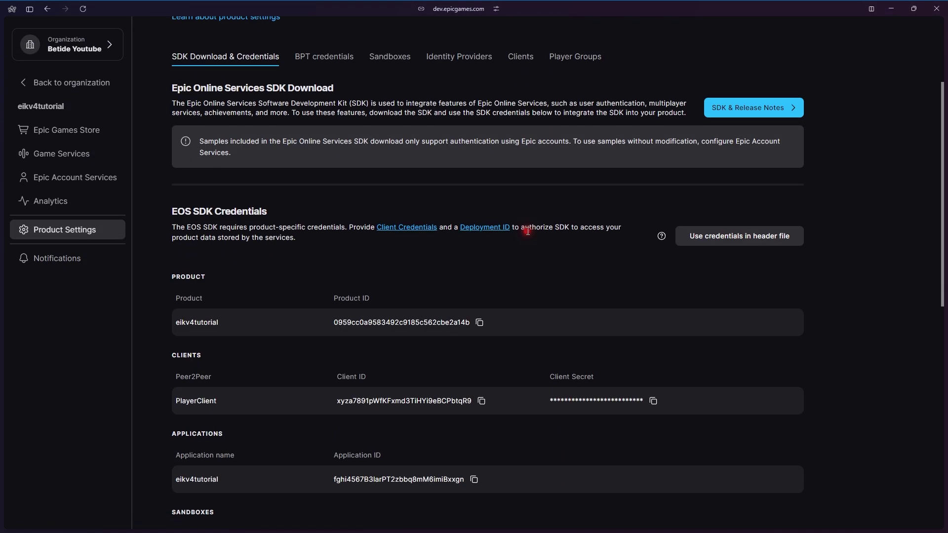
pyautogui.scroll(-2, 527, 231)
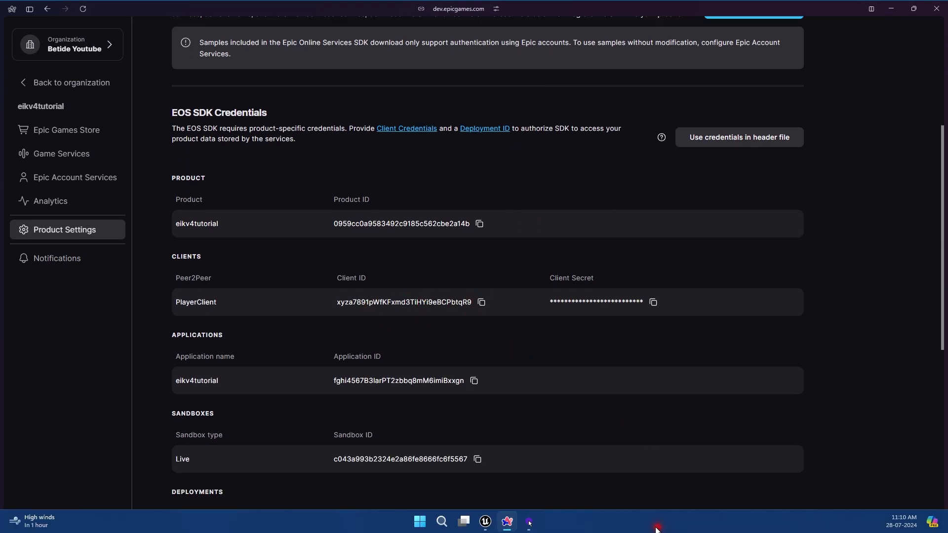
pyautogui.click(486, 527)
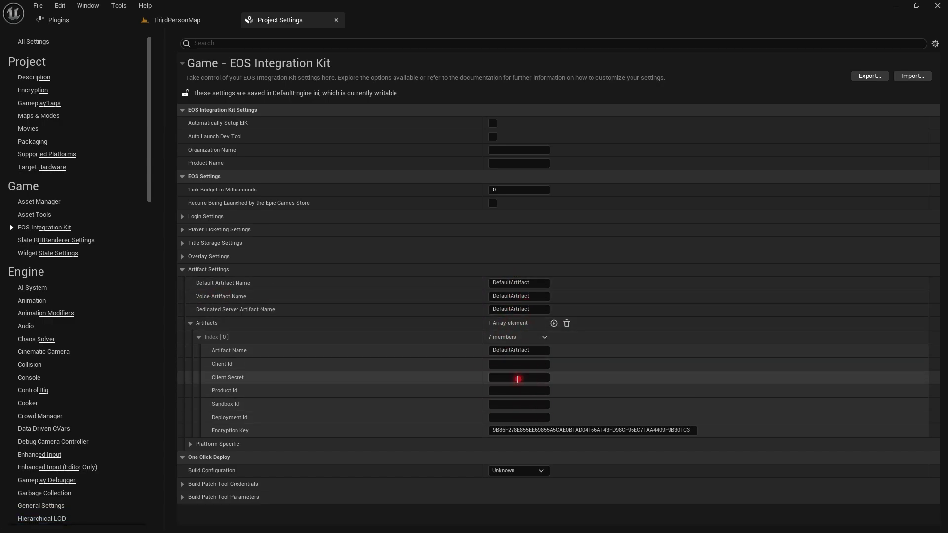
pyautogui.click(515, 526)
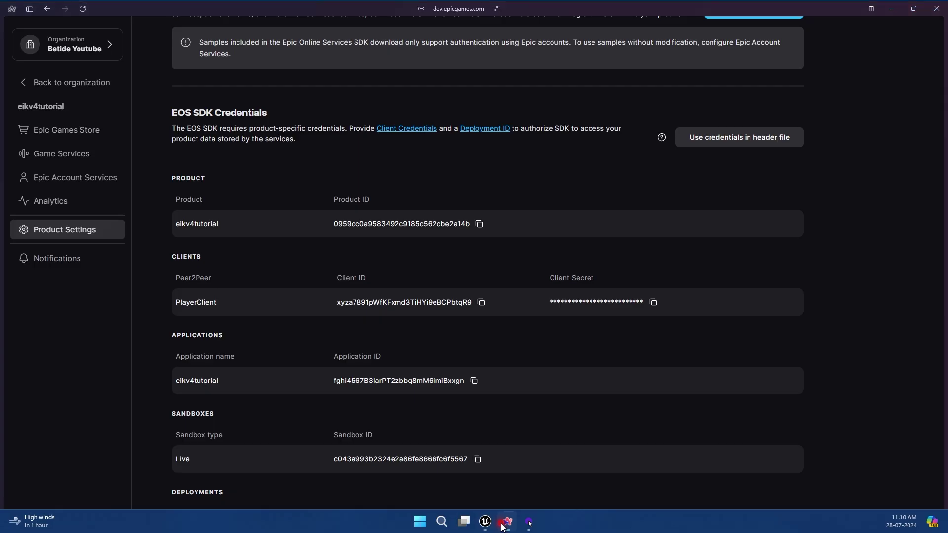
# Generate the credentials header for Live Deployment, PlayerClient and eikv4tutorial, and copy its code
pyautogui.click(731, 147)
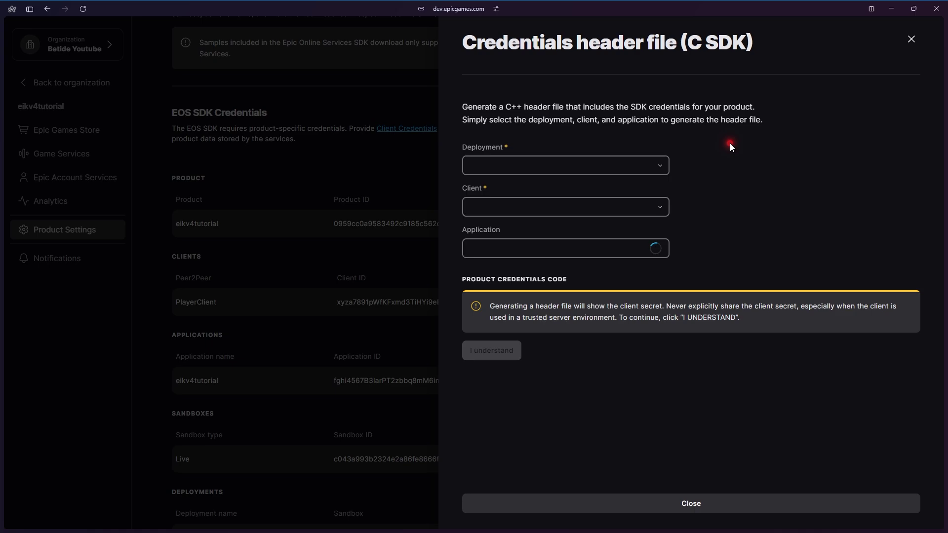
pyautogui.click(641, 170)
pyautogui.click(566, 204)
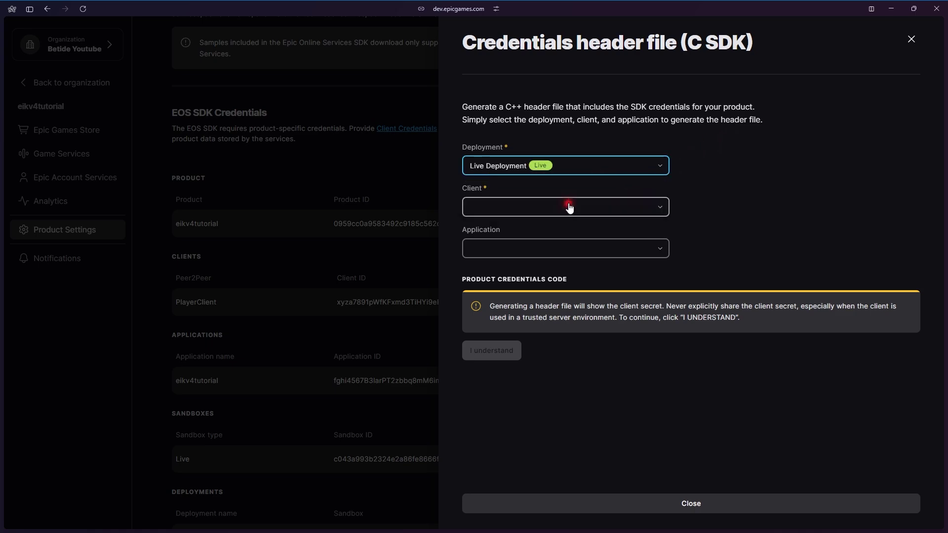
pyautogui.click(554, 206)
pyautogui.click(540, 230)
pyautogui.click(532, 248)
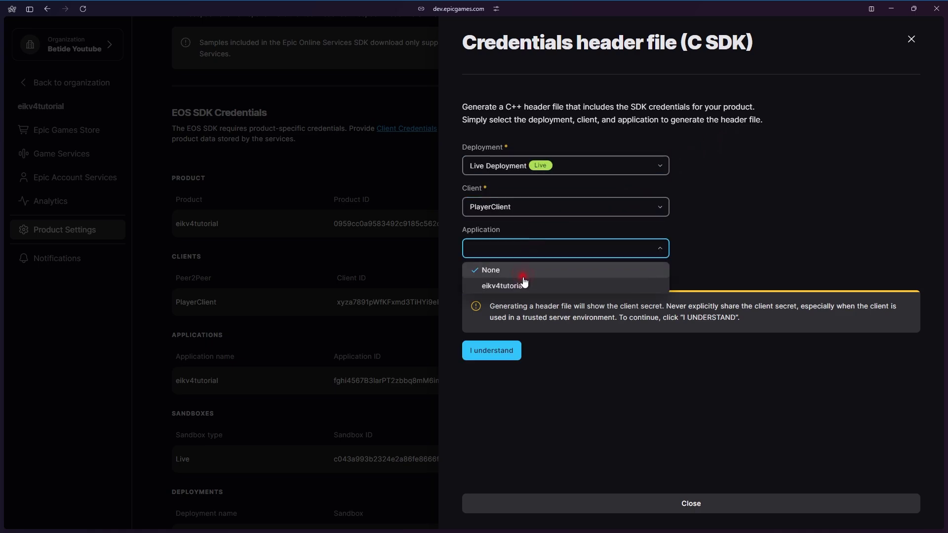
pyautogui.click(519, 282)
pyautogui.click(500, 349)
pyautogui.scroll(-1, 570, 321)
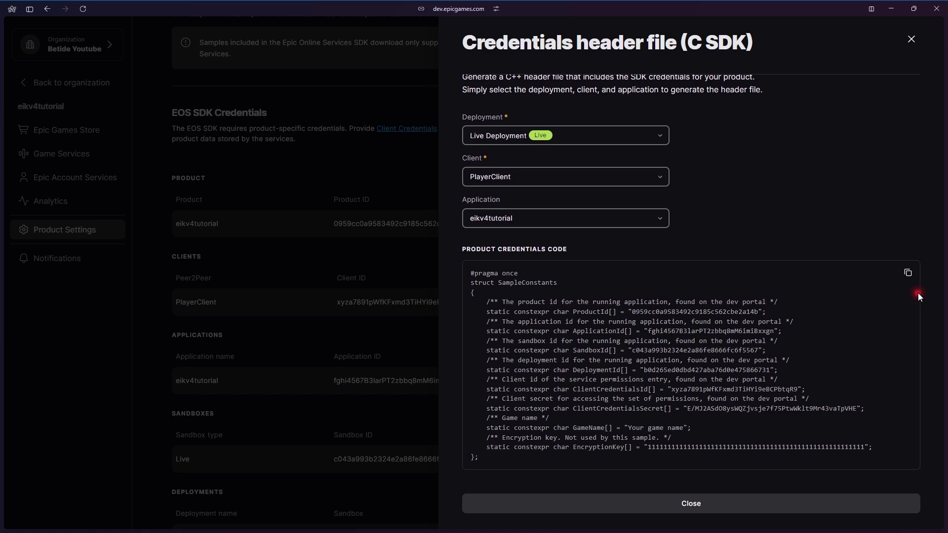
pyautogui.click(908, 272)
pyautogui.click(685, 505)
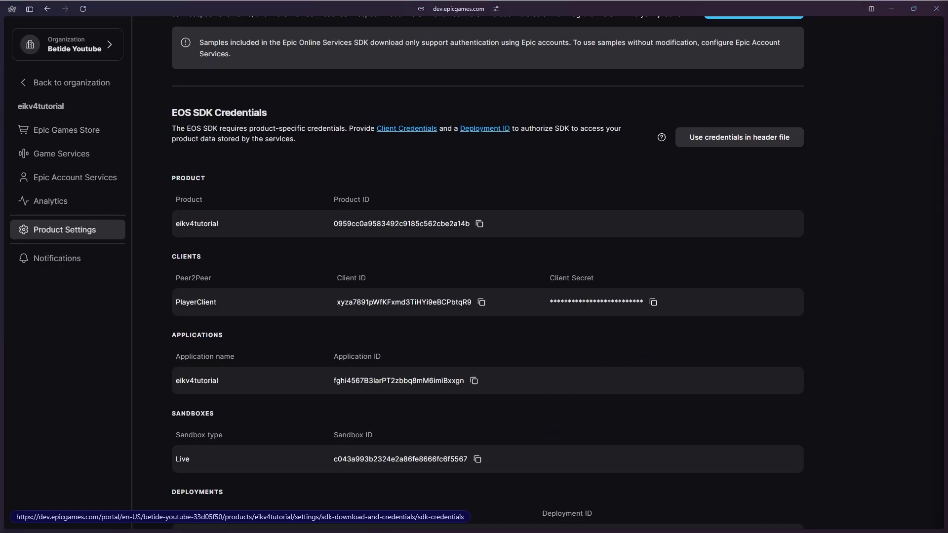
# Dock the Notepad header notes on the left and Unreal's project settings on the right
pyautogui.hotkey('alt', 'Tab')
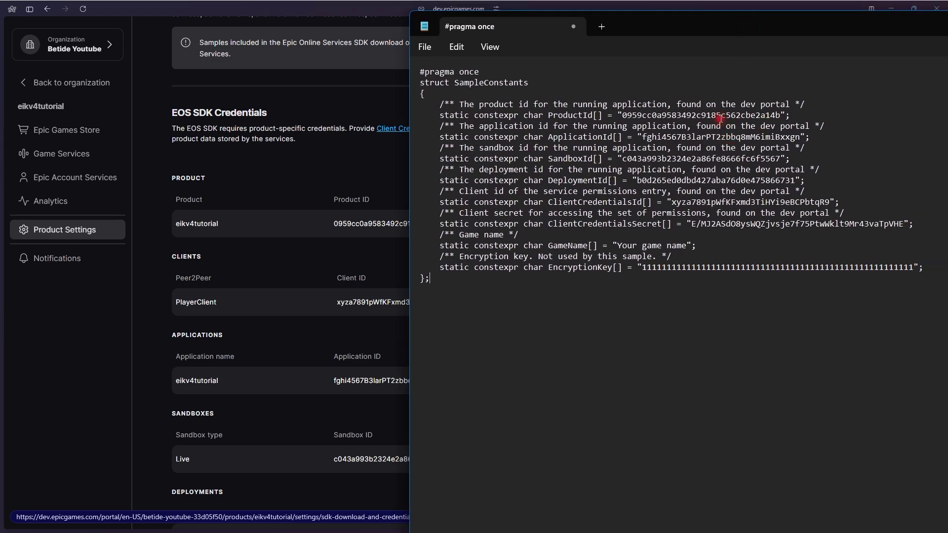
pyautogui.hotkey('alt', 'Tab')
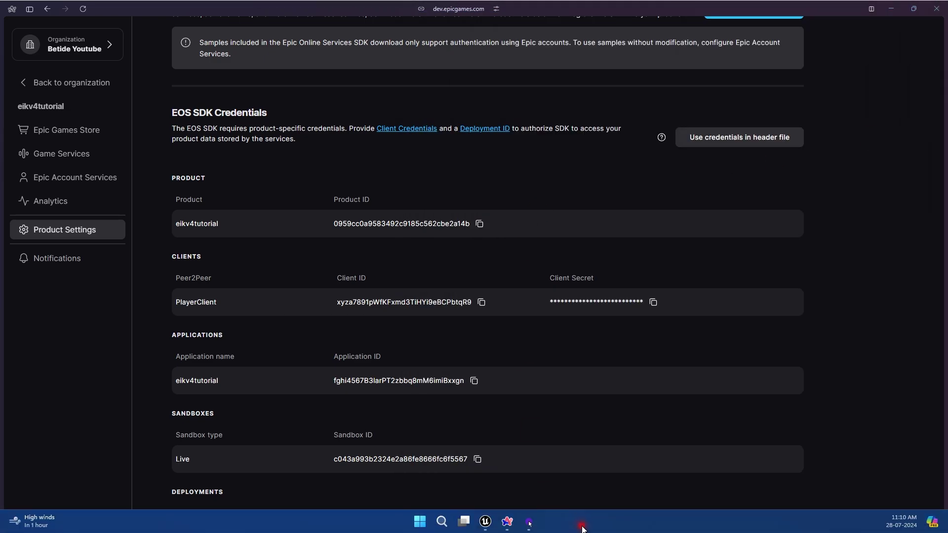
pyautogui.click(486, 522)
pyautogui.hotkey('alt', 'Tab')
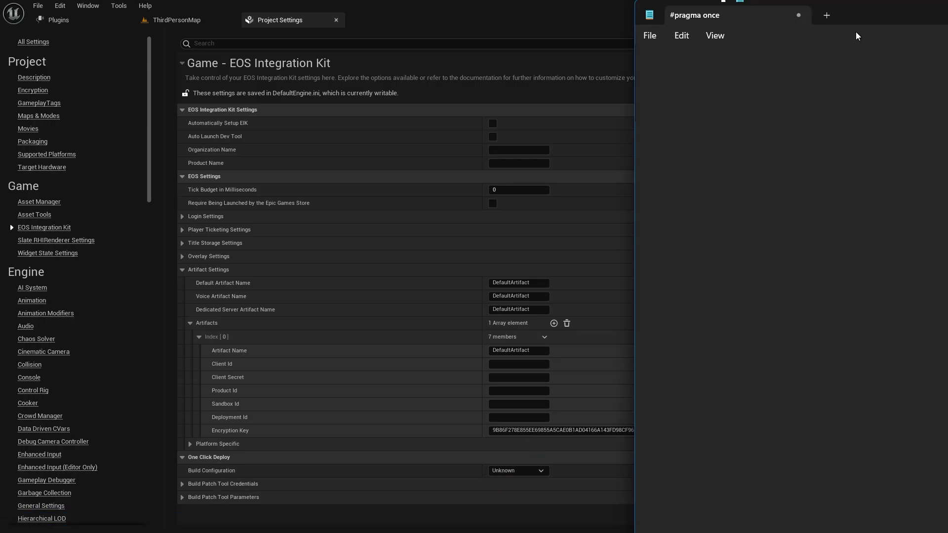
pyautogui.moveTo(796, 29); pyautogui.dragTo(1, 176)
pyautogui.click(647, 160)
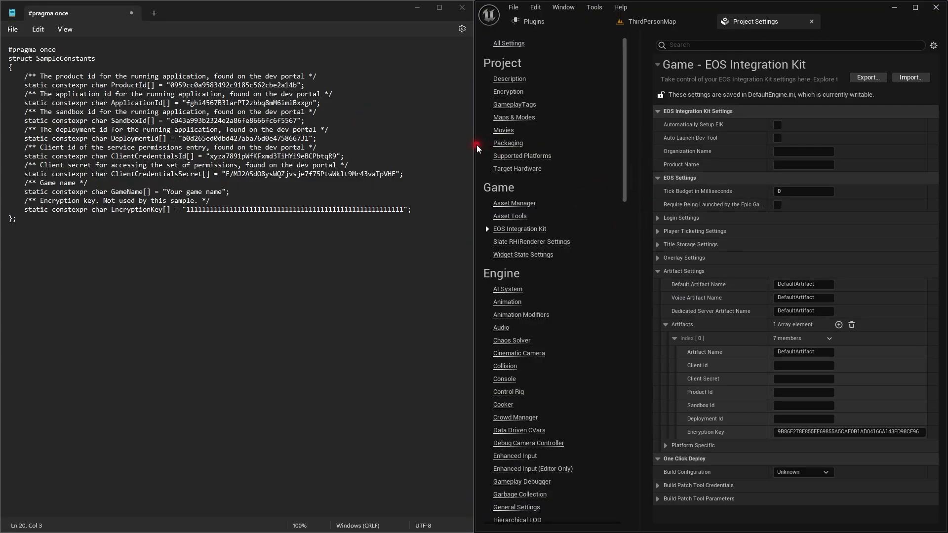
pyautogui.moveTo(475, 143); pyautogui.dragTo(366, 145)
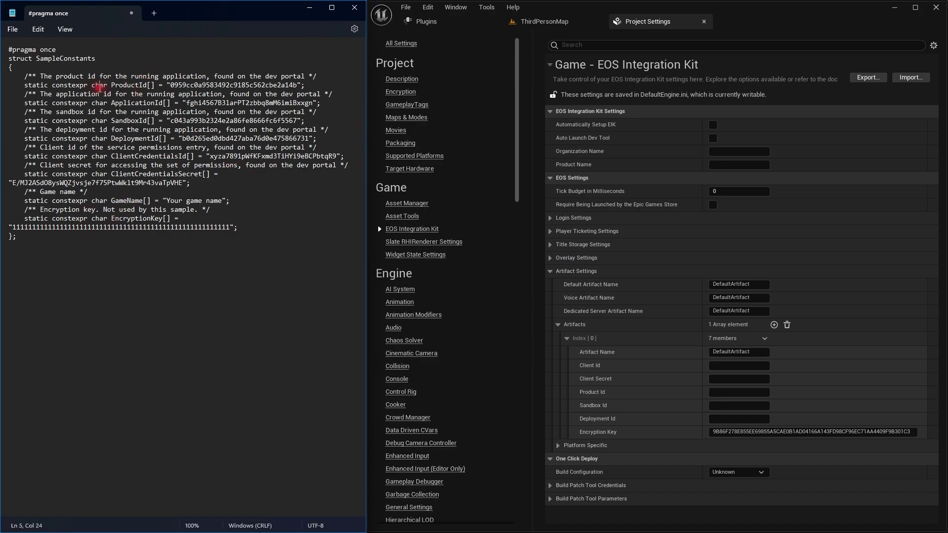
# Paste the header's product, sandbox and deployment IDs into DefaultArtifact's matching fields
pyautogui.tripleClick(99, 87)
pyautogui.doubleClick(213, 87)
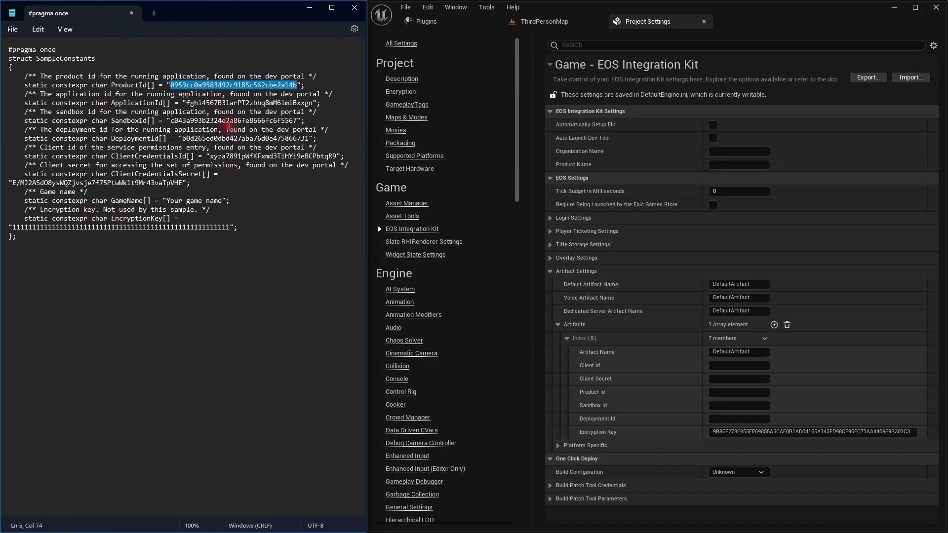
pyautogui.click(585, 364)
pyautogui.hotkey('ctrl', 'v')
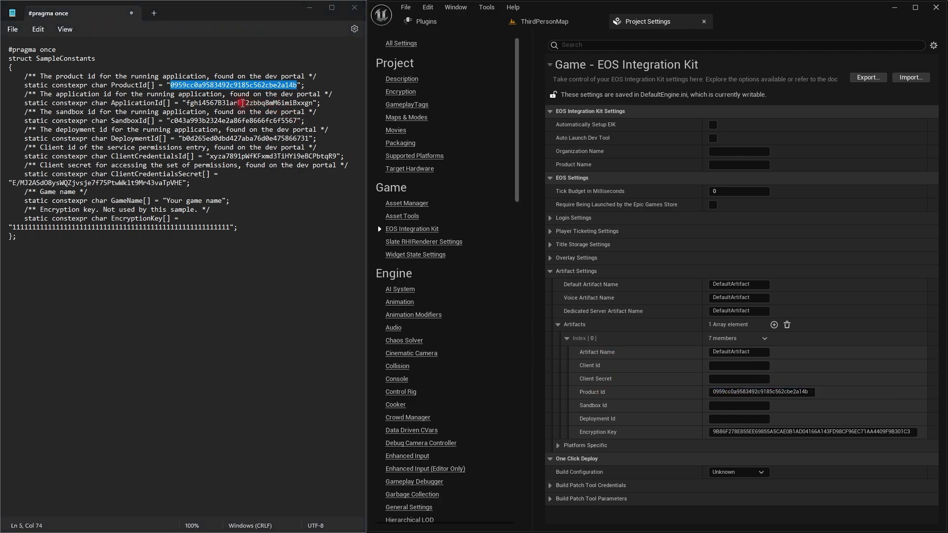
pyautogui.doubleClick(242, 103)
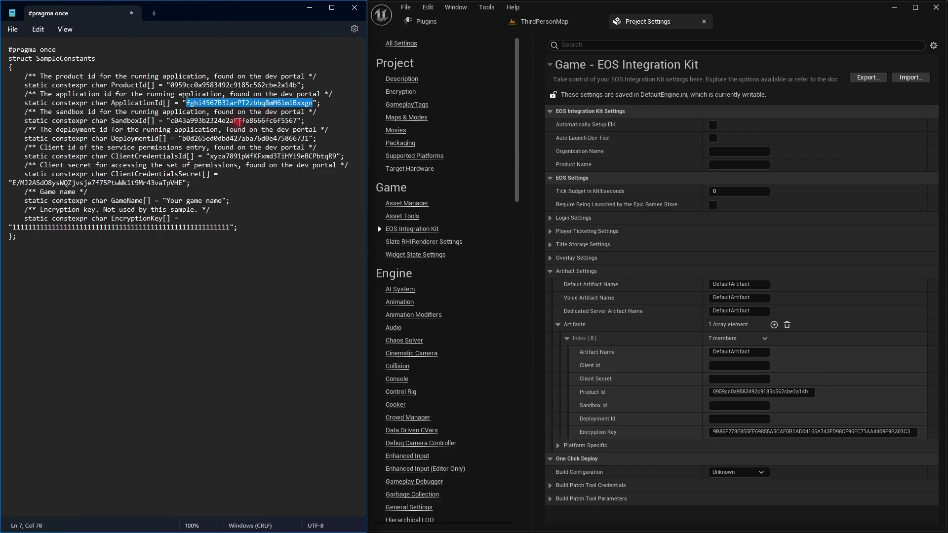
pyautogui.doubleClick(239, 121)
pyautogui.hotkey('ctrl', 'c')
pyautogui.click(638, 405)
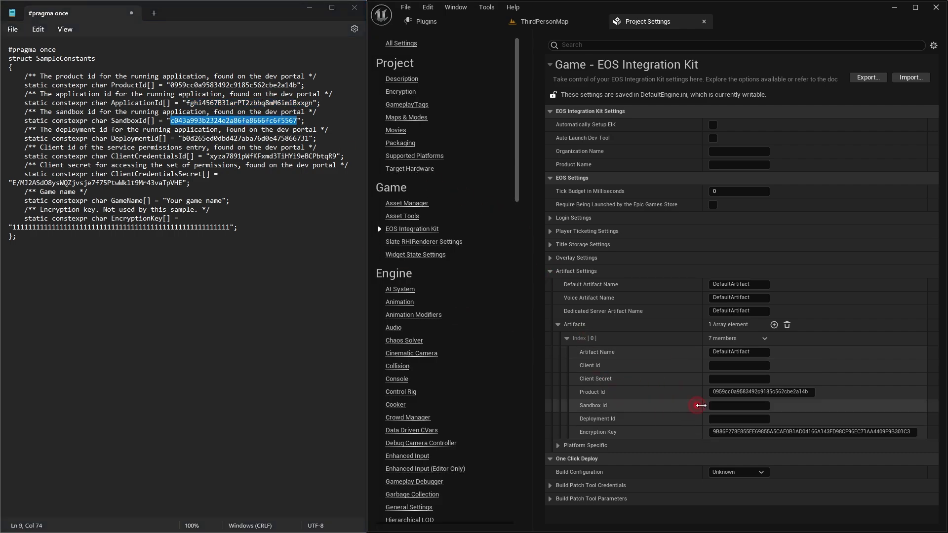
pyautogui.hotkey('ctrl', 'v')
pyautogui.doubleClick(267, 136)
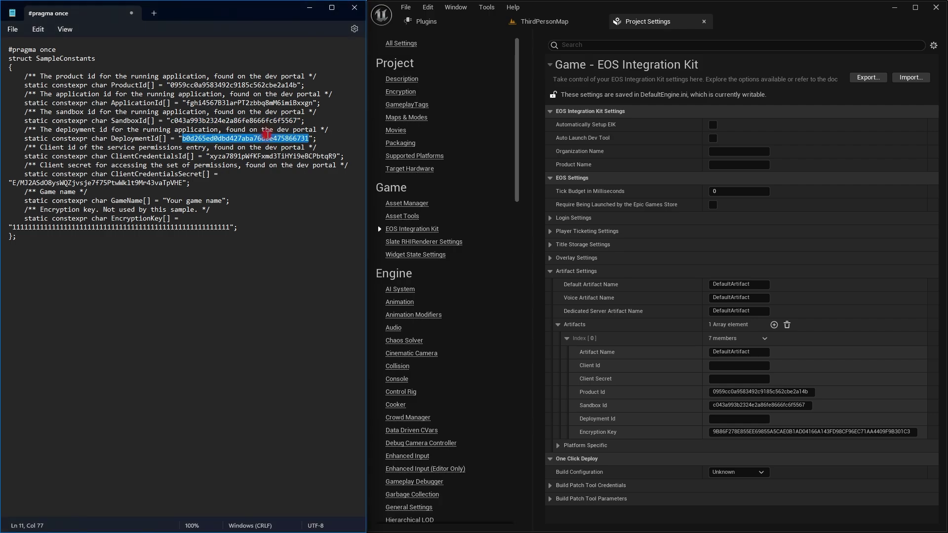
pyautogui.click(662, 419)
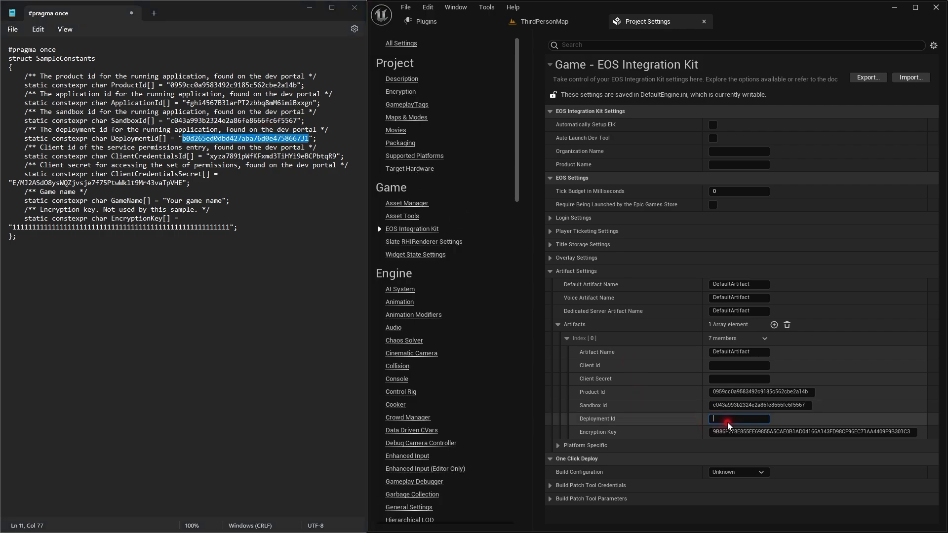
pyautogui.hotkey('ctrl', 'v')
# Paste the client ID and full client secret into DefaultArtifact's Client Id and Client Secret
pyautogui.doubleClick(272, 157)
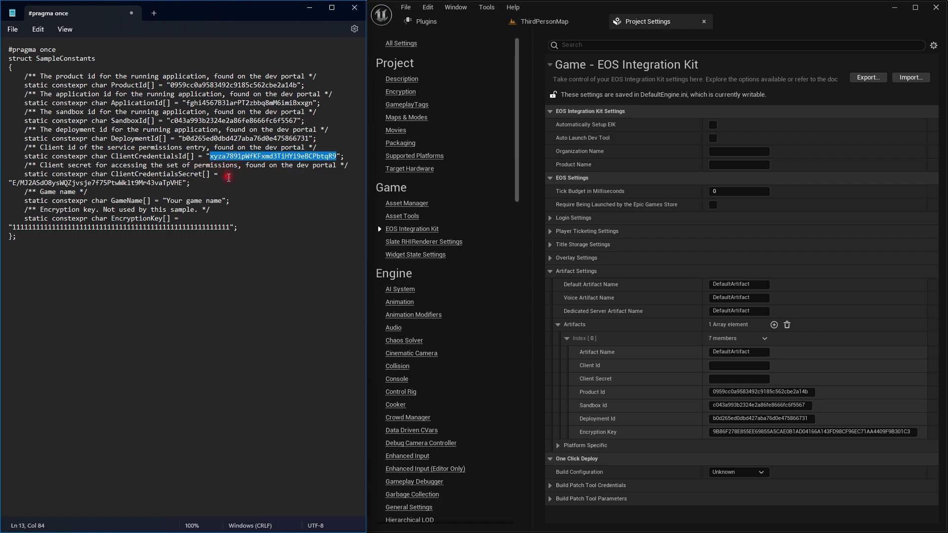
pyautogui.click(727, 365)
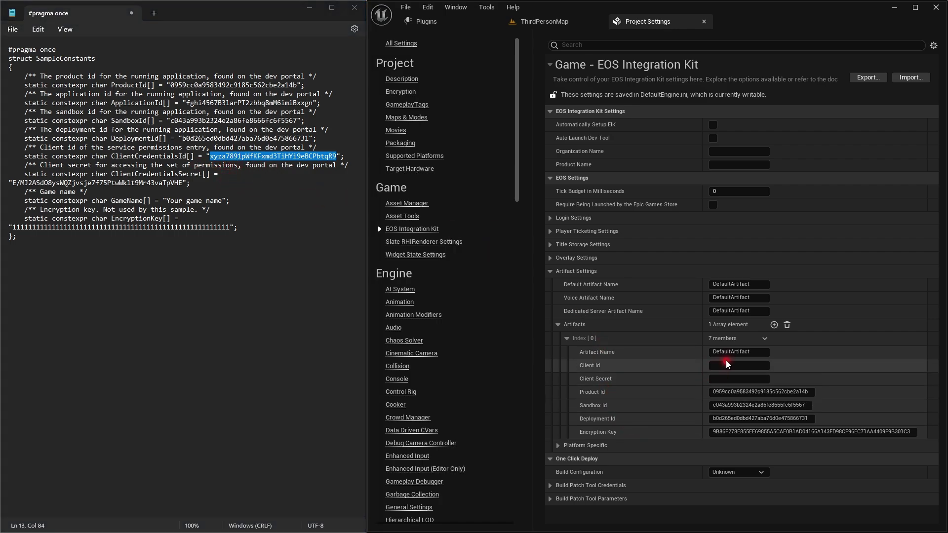
pyautogui.hotkey('ctrl', 'v')
pyautogui.press('Return')
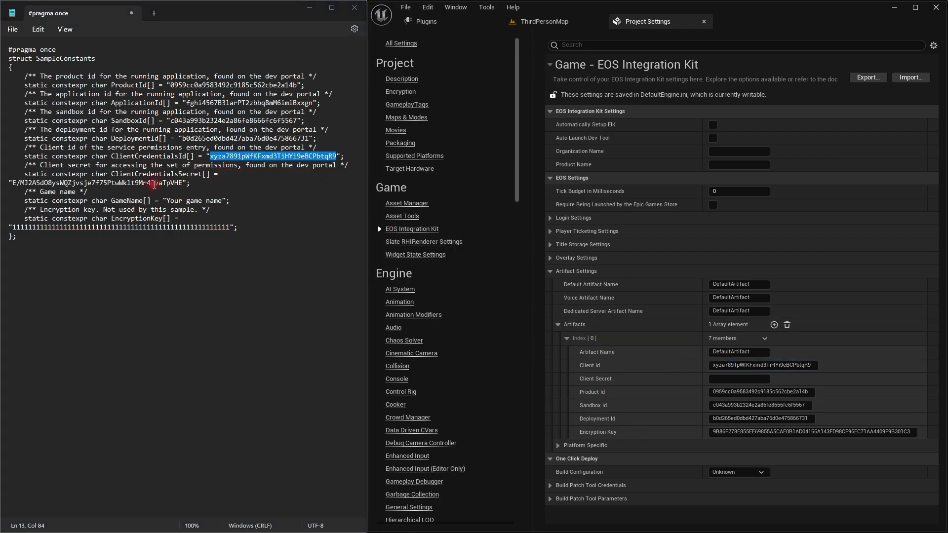
pyautogui.doubleClick(154, 183)
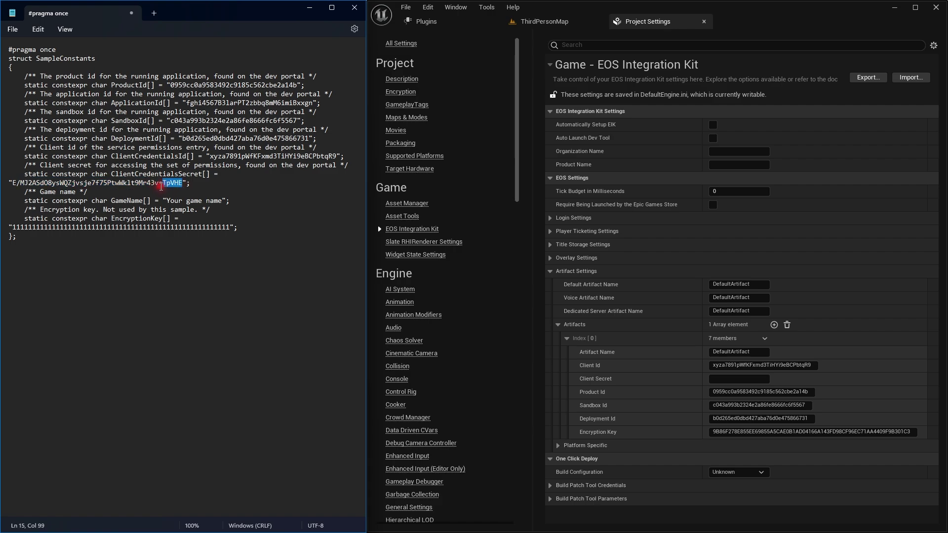
pyautogui.moveTo(183, 184); pyautogui.dragTo(11, 186)
pyautogui.hotkey('ctrl', 'c')
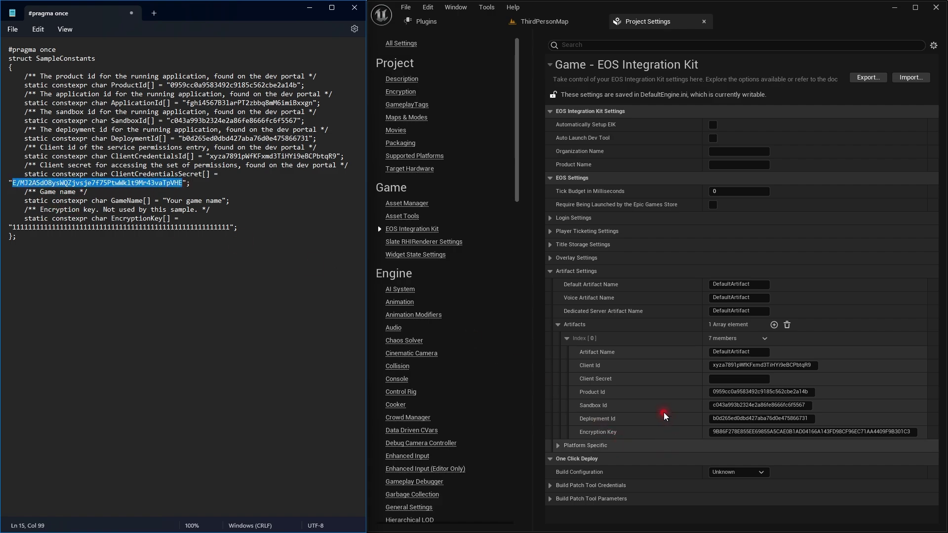
pyautogui.click(731, 379)
pyautogui.hotkey('ctrl', 'v')
pyautogui.press('Return')
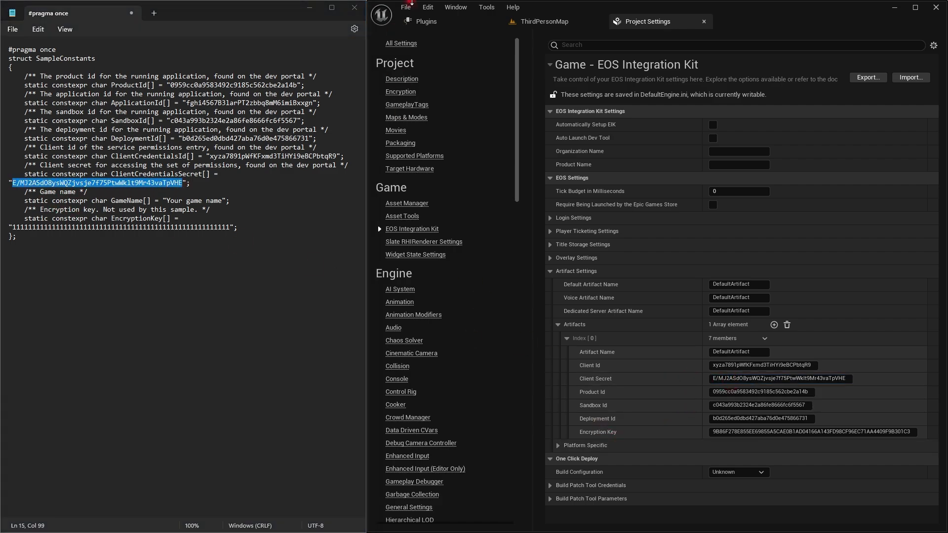
# Discard the Notepad header notes, then copy the link of the portal's Product Settings tab
pyautogui.click(354, 8)
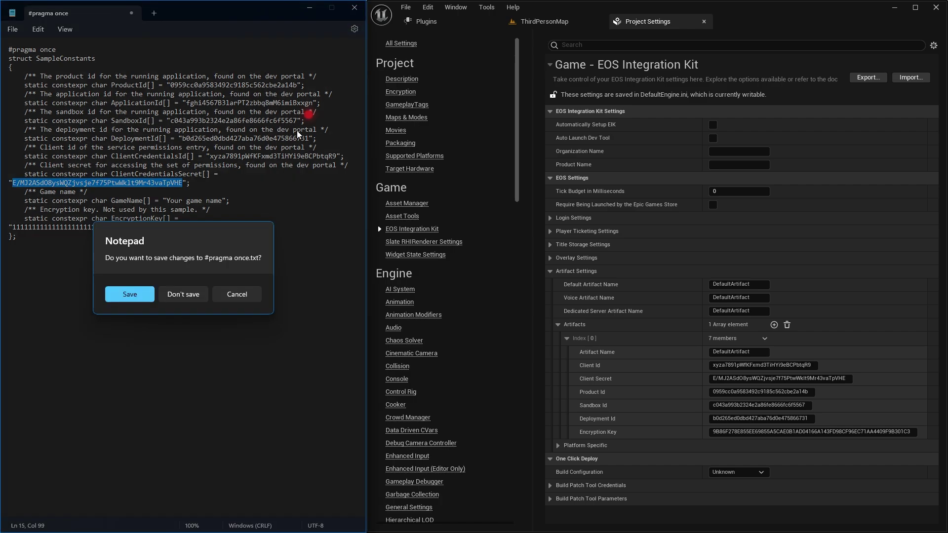
pyautogui.click(184, 292)
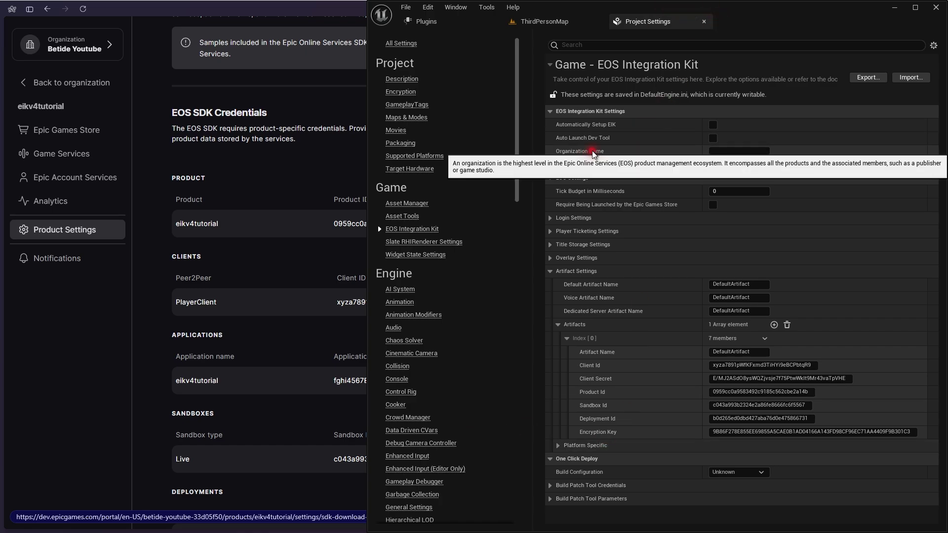
pyautogui.click(259, 159)
pyautogui.moveTo(2, 102)
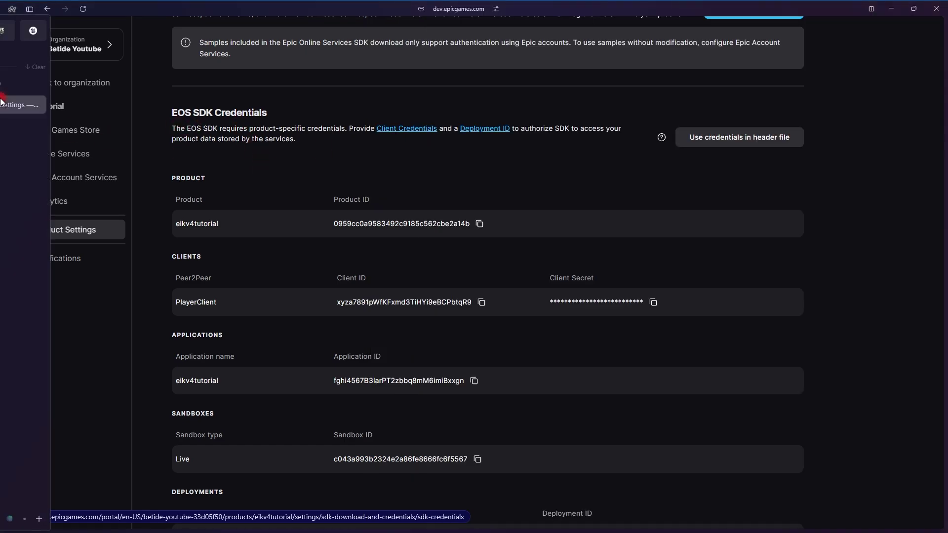
pyautogui.rightClick(43, 101)
pyautogui.click(62, 110)
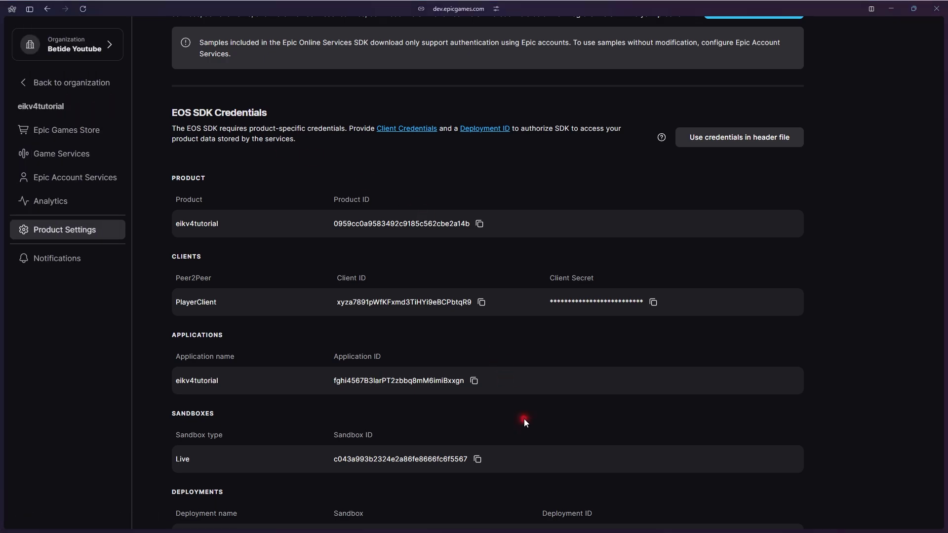
# Paste the portal link into Notepad and copy its organization ID into Organization Name
pyautogui.hotkey('alt', 'Tab')
pyautogui.hotkey('ctrl', 'v')
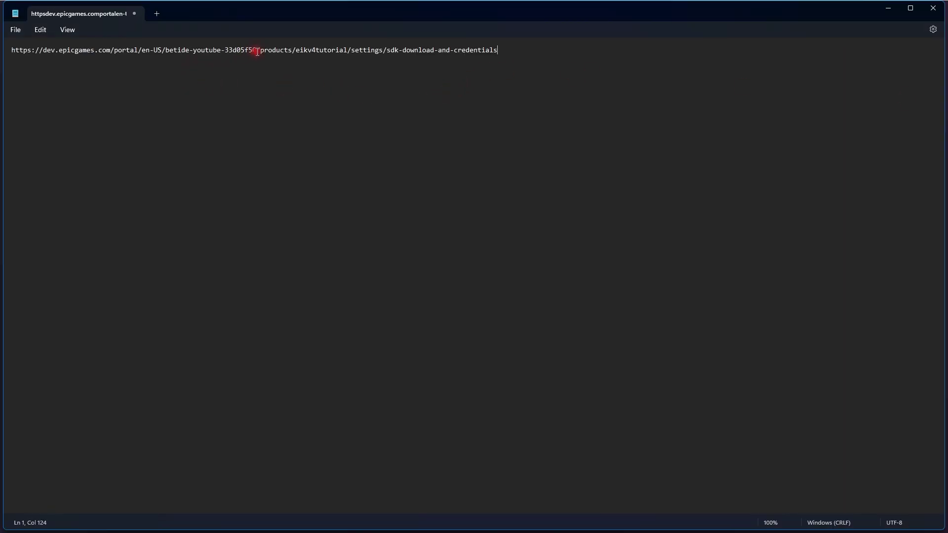
pyautogui.moveTo(258, 51); pyautogui.dragTo(166, 52)
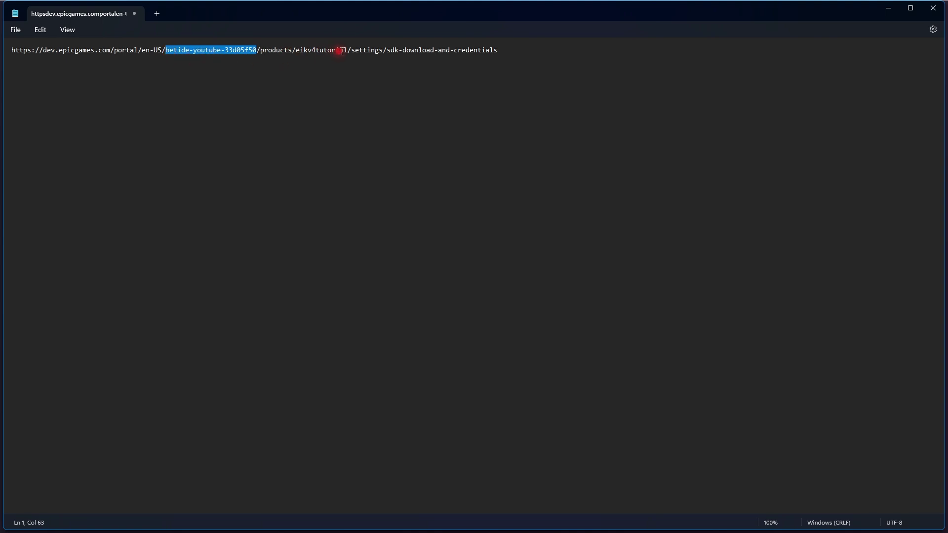
pyautogui.moveTo(398, 11); pyautogui.dragTo(468, 1)
pyautogui.rightClick(236, 46)
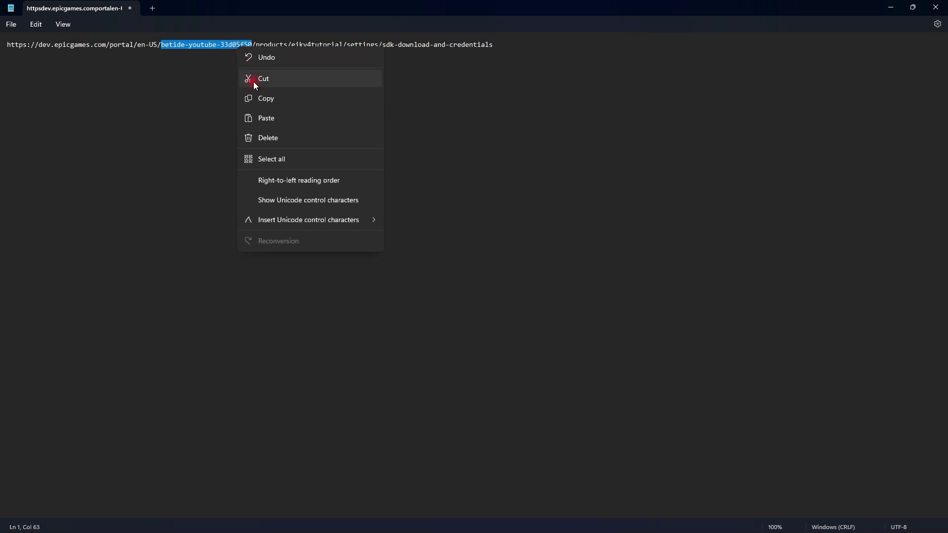
pyautogui.click(257, 97)
pyautogui.moveTo(577, 531)
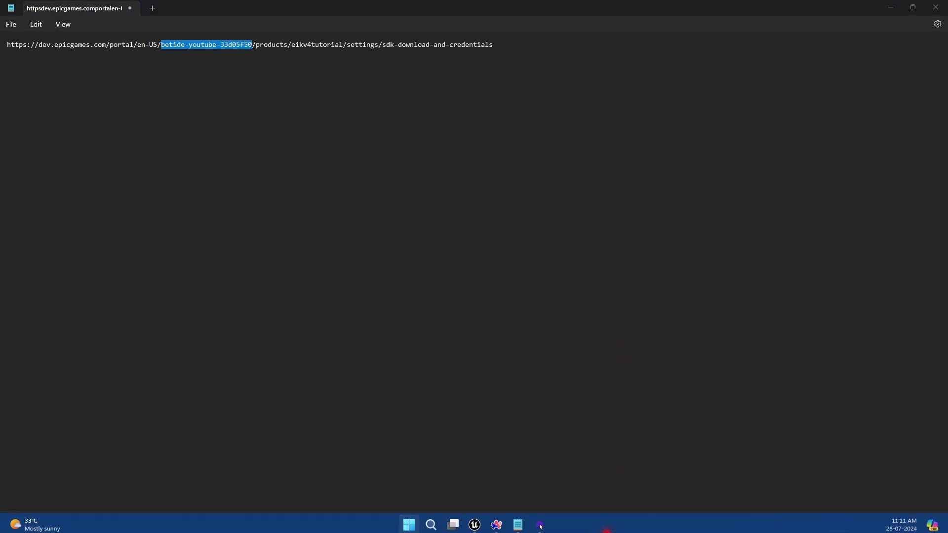
pyautogui.click(474, 522)
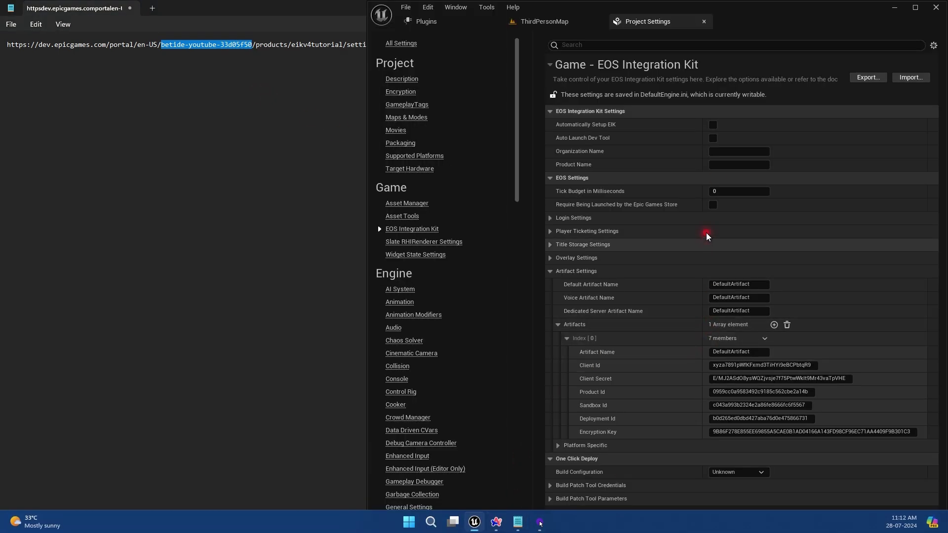
pyautogui.click(739, 152)
pyautogui.hotkey('ctrl', 'v')
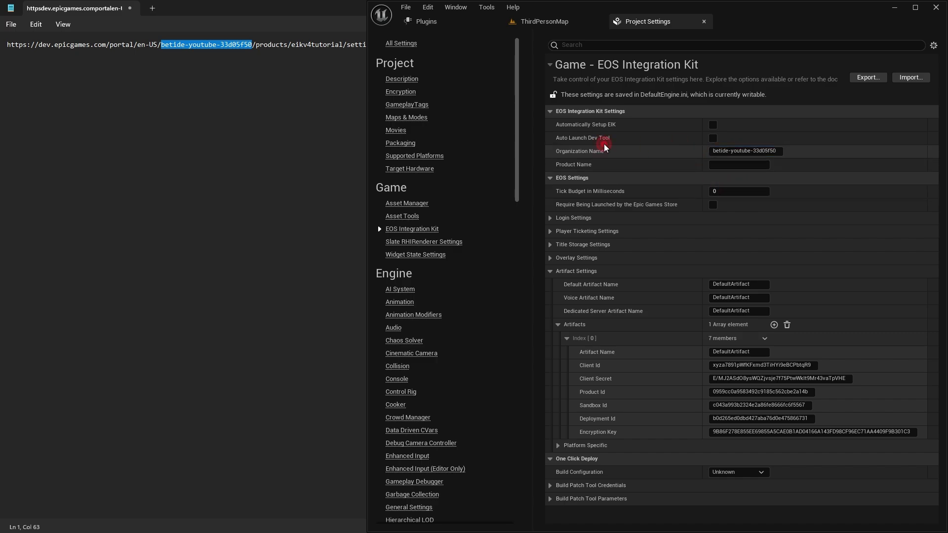
# Set Product Name to eikv4tutorial from the link and tick Automatically Setup EIK
pyautogui.click(315, 89)
pyautogui.doubleClick(321, 44)
pyautogui.moveTo(548, 531)
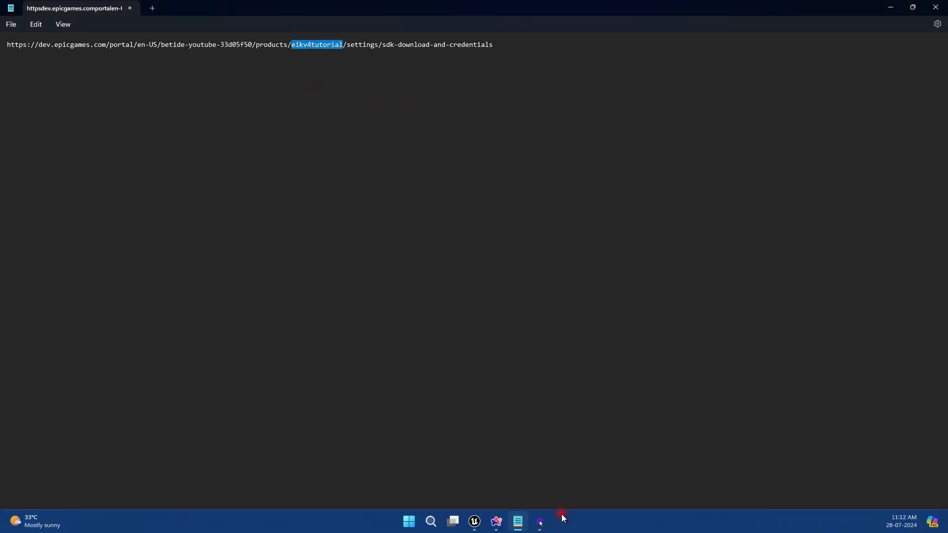
pyautogui.click(471, 523)
pyautogui.click(746, 165)
pyautogui.hotkey('ctrl', 'v')
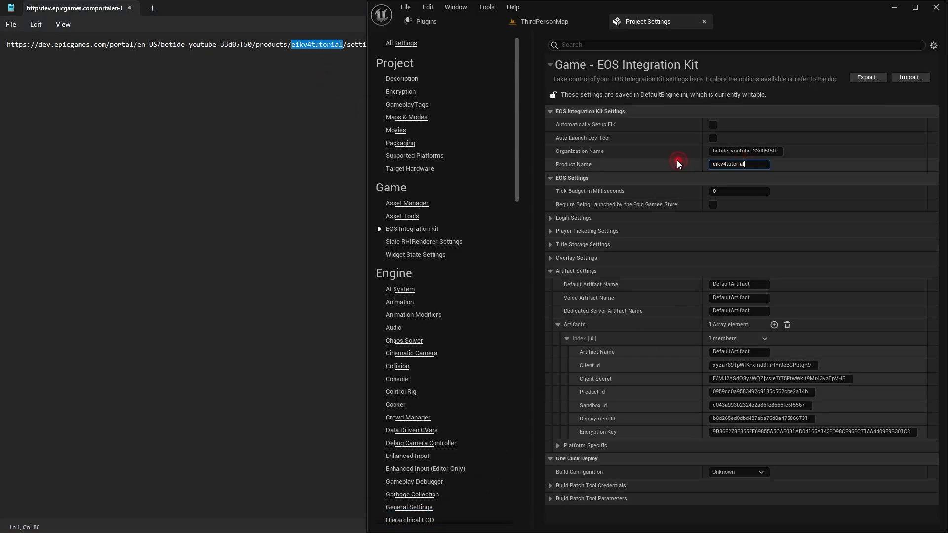
pyautogui.press('Return')
pyautogui.click(716, 125)
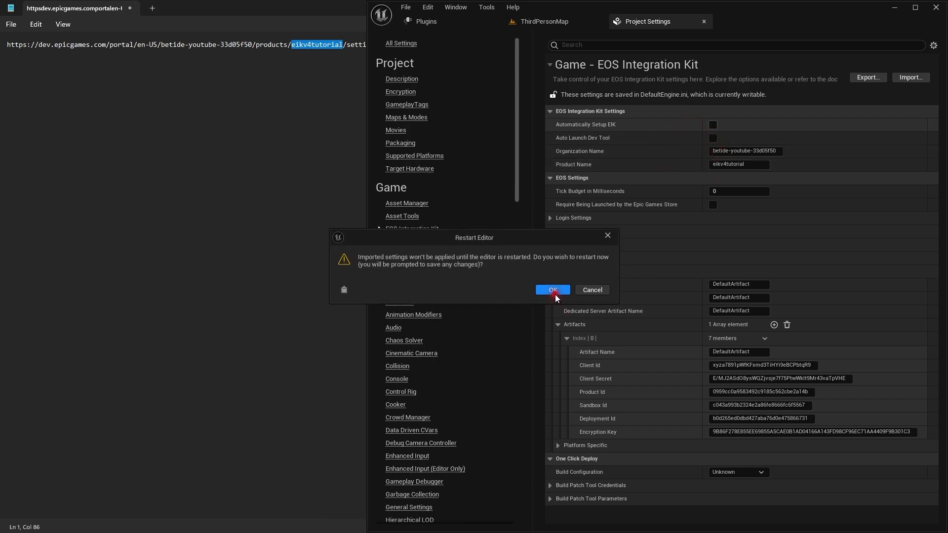
# Cancel the Restart Editor prompt, close Notepad without saving, minimize the browser and maximize Unreal
pyautogui.click(592, 290)
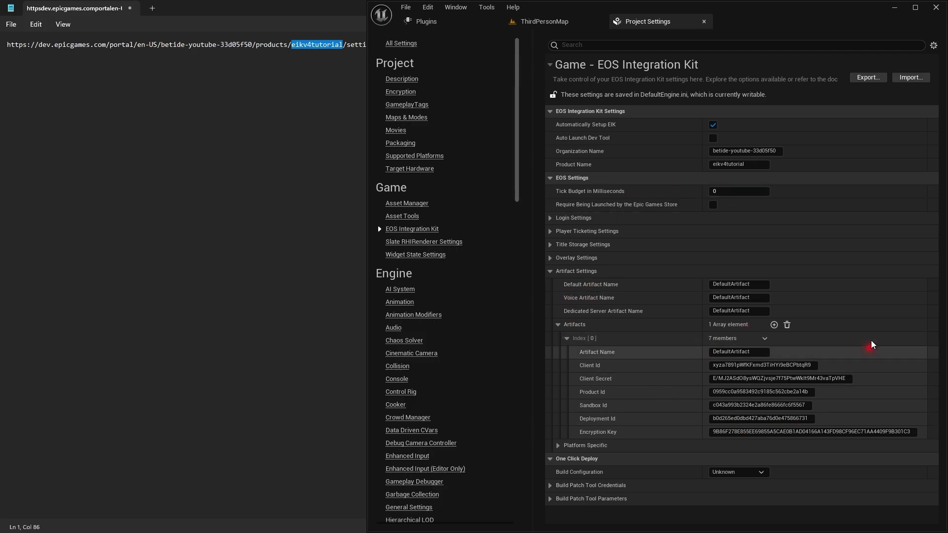
pyautogui.moveTo(719, 13); pyautogui.dragTo(930, 6)
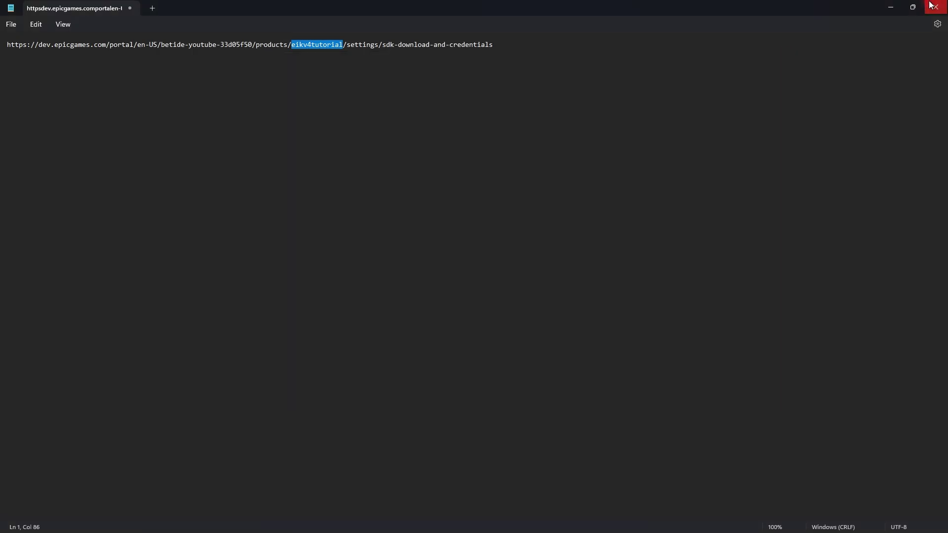
pyautogui.click(937, 6)
pyautogui.click(492, 298)
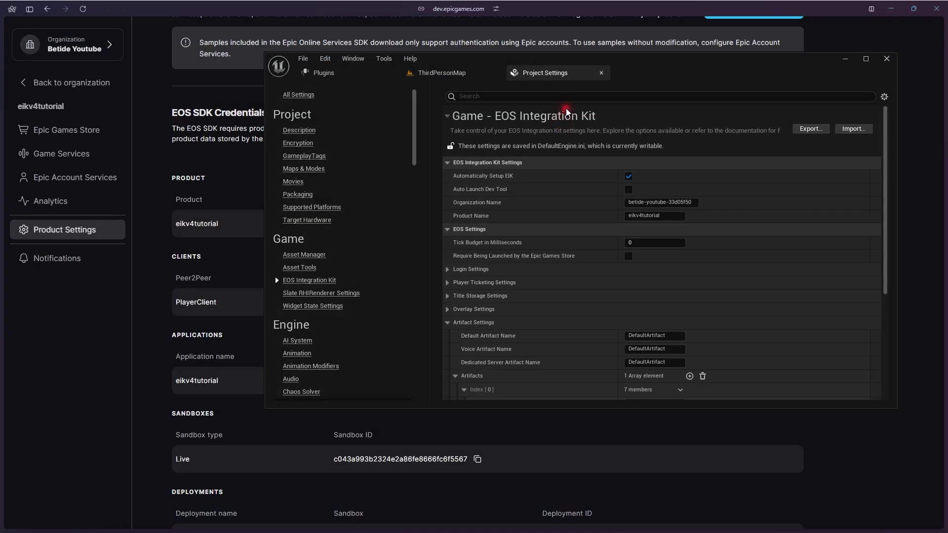
pyautogui.click(891, 9)
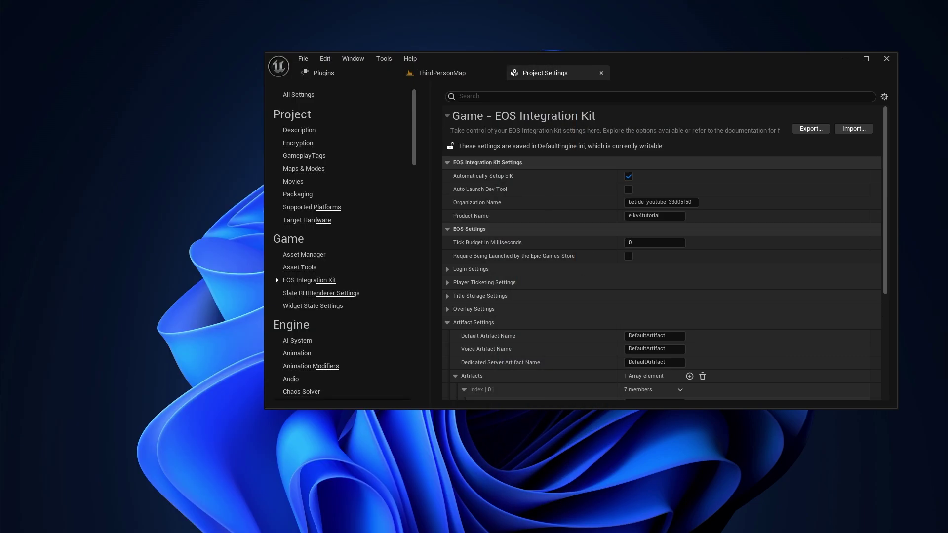
pyautogui.doubleClick(780, 72)
# On ThirdPersonMap, highlight the Output Log's LogOnline lines showing the NULL subsystem, then open the Content Drawer
pyautogui.click(177, 19)
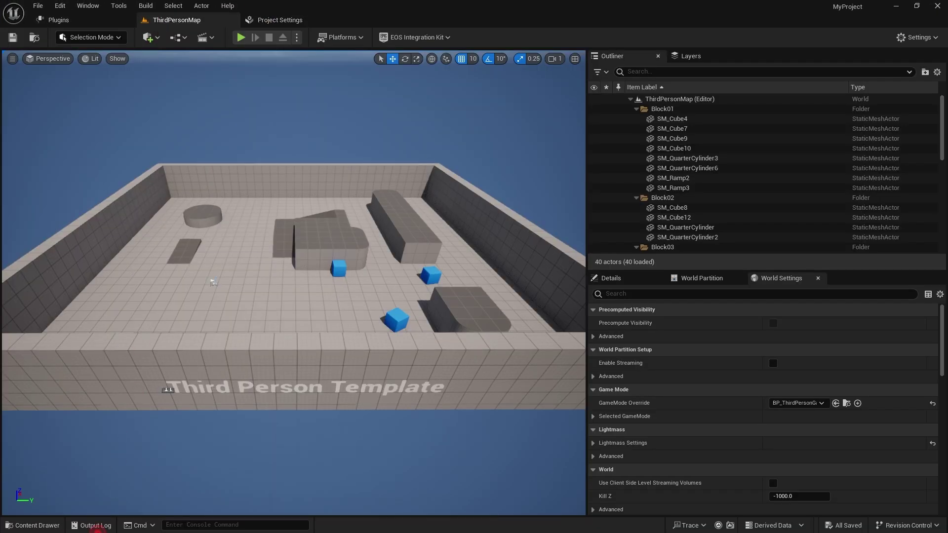
pyautogui.moveTo(91, 527)
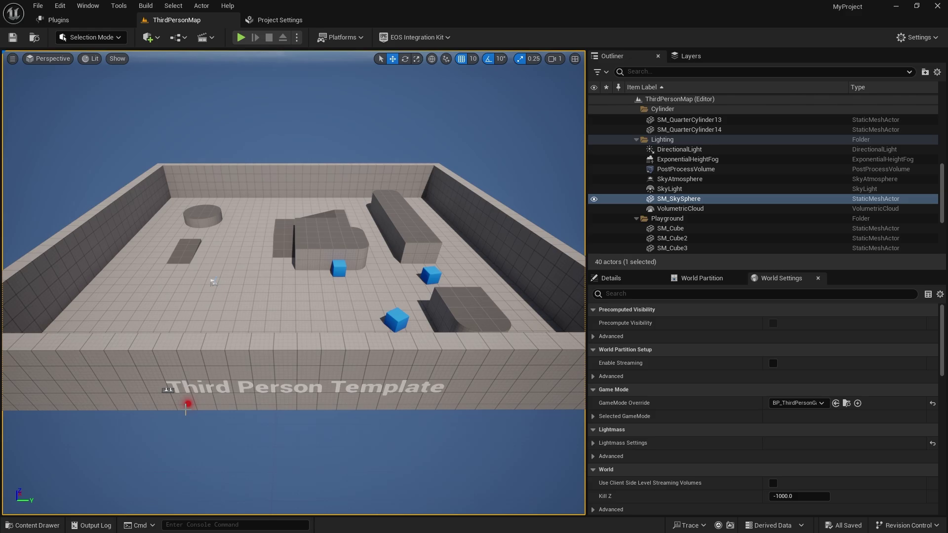
pyautogui.click(103, 526)
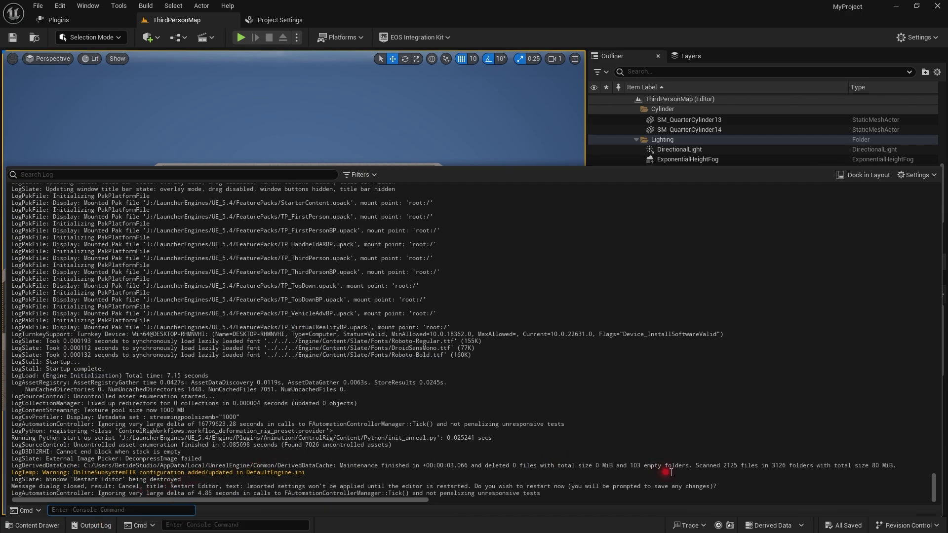
pyautogui.scroll(10, 300, 477)
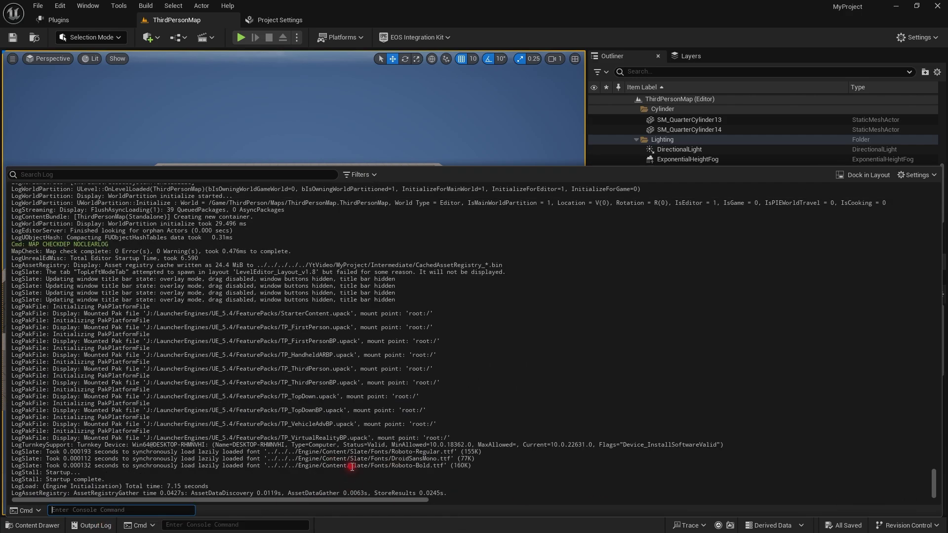
pyautogui.moveTo(936, 467); pyautogui.dragTo(932, 239)
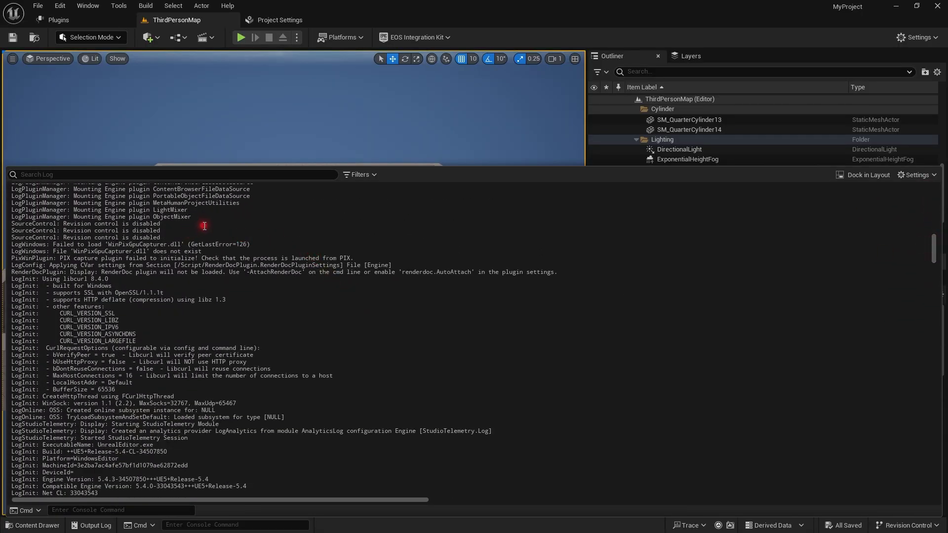
pyautogui.moveTo(197, 218); pyautogui.dragTo(74, 218)
pyautogui.click(111, 262)
pyautogui.scroll(-3, 137, 395)
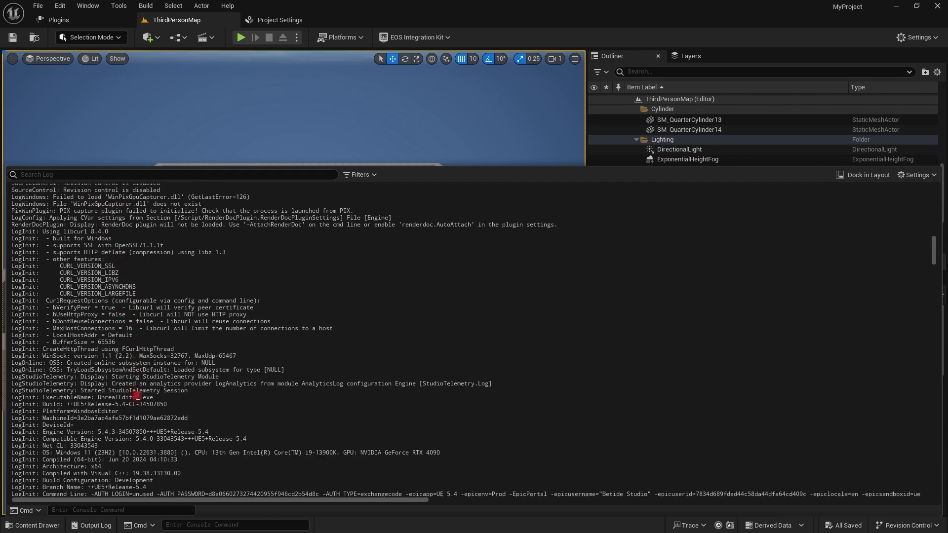
pyautogui.scroll(-2, 137, 395)
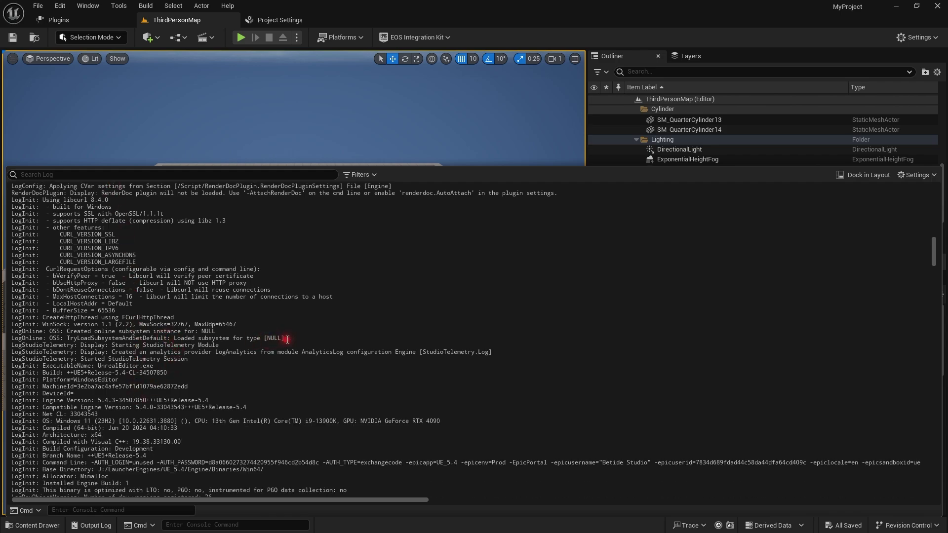
pyautogui.moveTo(287, 339); pyautogui.dragTo(1, 334)
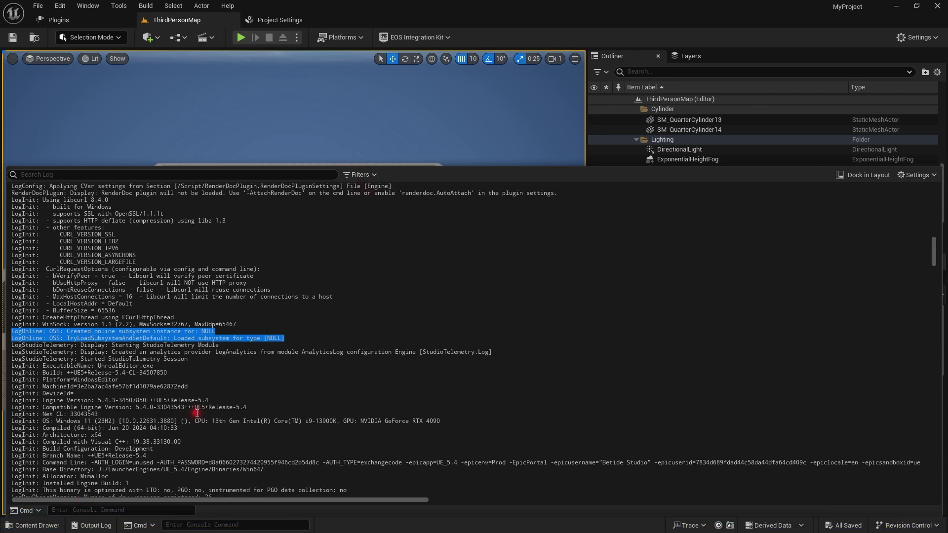
pyautogui.click(33, 525)
# Reveal the Characters folder in File Explorer, then reopen the Output Log after relaunching
pyautogui.rightClick(291, 289)
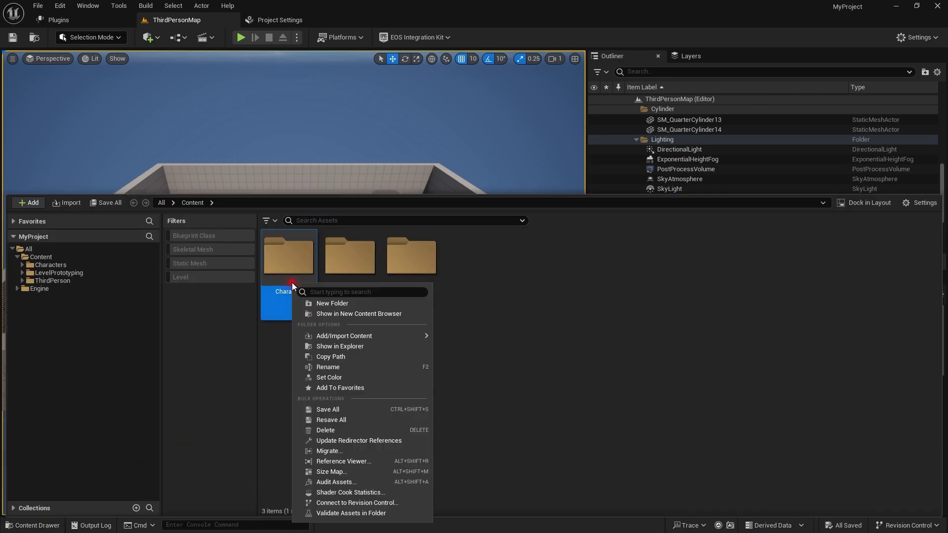
pyautogui.click(323, 347)
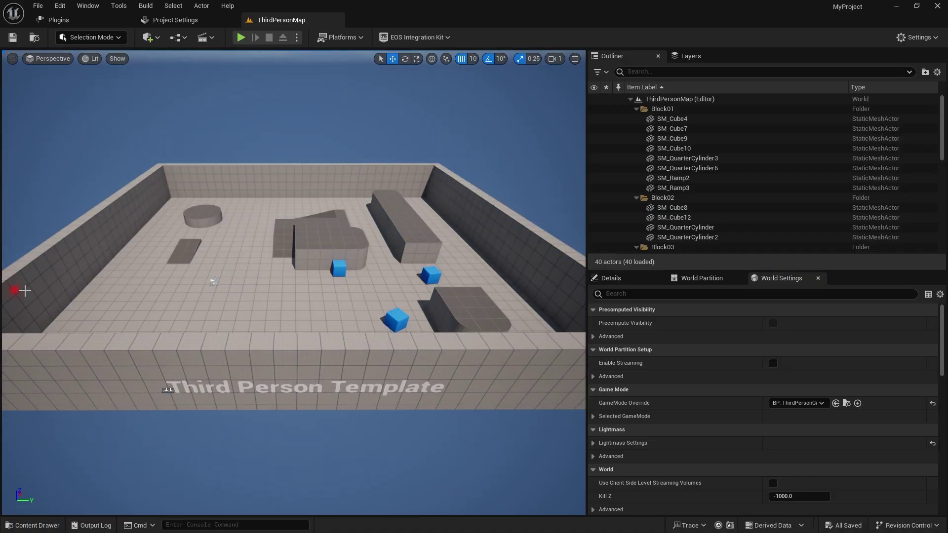
pyautogui.click(92, 526)
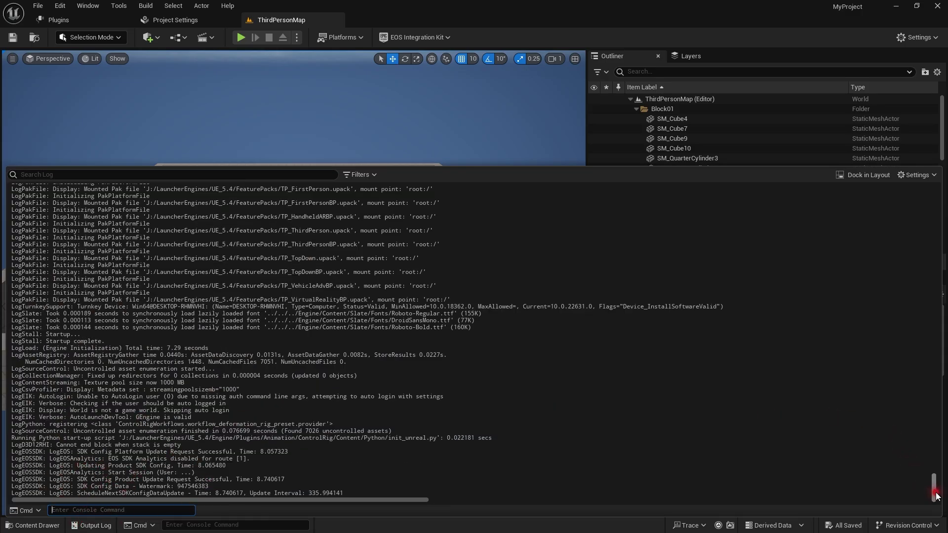
# Highlight the log lines showing the EOS SDK version initialized and the EIK subsystem loaded
pyautogui.moveTo(934, 483); pyautogui.dragTo(941, 254)
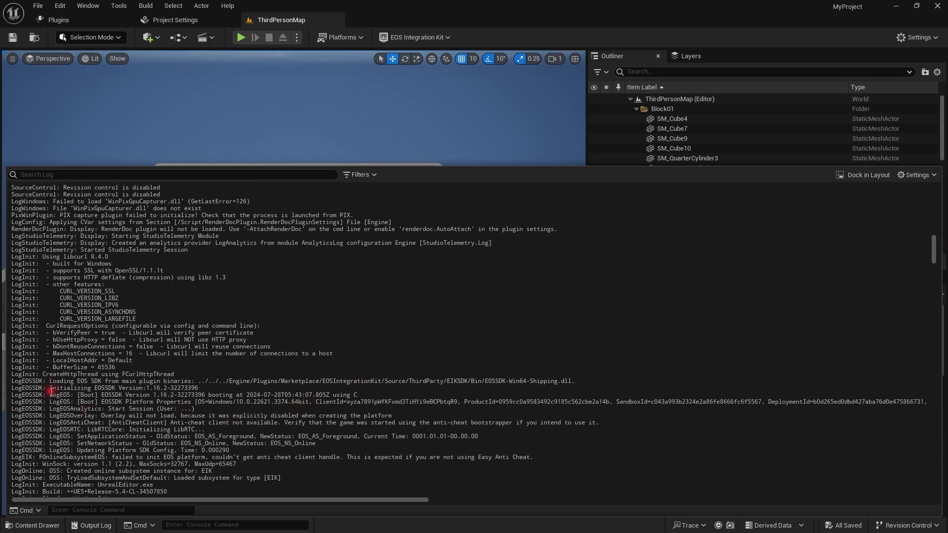
pyautogui.moveTo(51, 389); pyautogui.dragTo(211, 388)
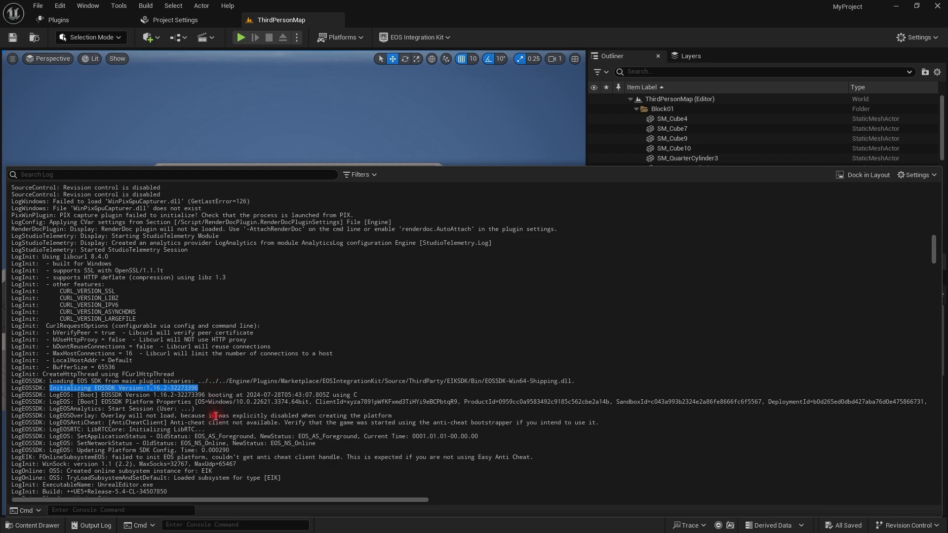
pyautogui.moveTo(50, 381); pyautogui.dragTo(189, 382)
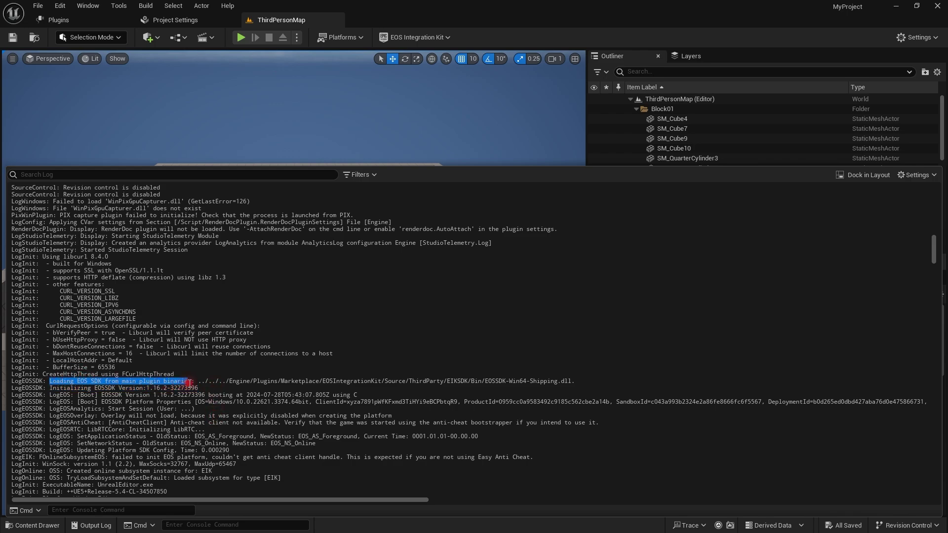
pyautogui.scroll(-4, 229, 467)
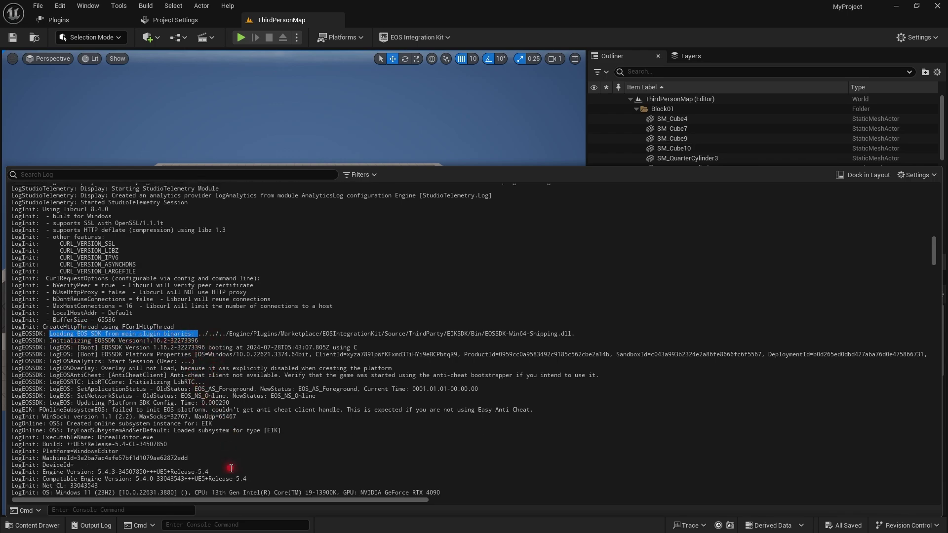
pyautogui.moveTo(295, 383); pyautogui.dragTo(1, 376)
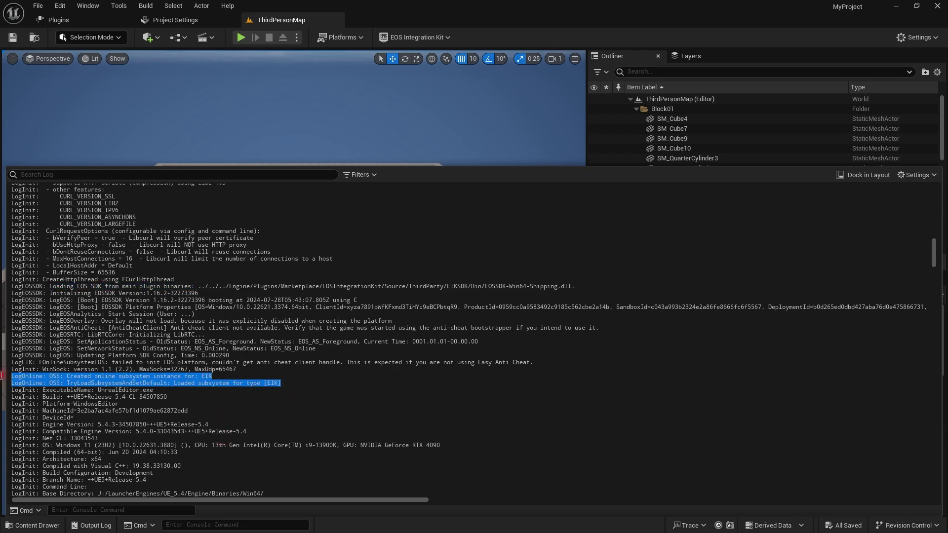
pyautogui.click(147, 410)
pyautogui.scroll(-4, 148, 413)
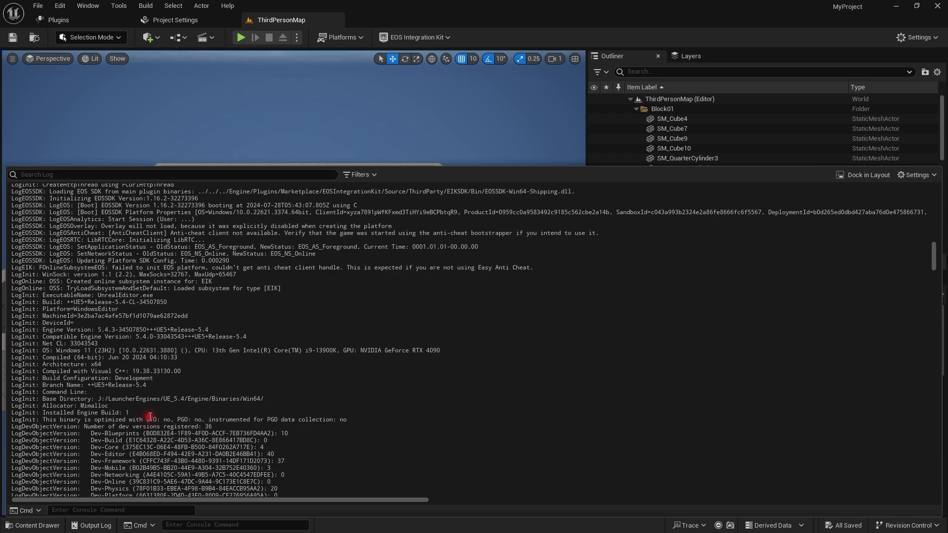
# Toggle the Content Drawer to bring the ThirdPersonMap viewport back to the front
pyautogui.click(36, 525)
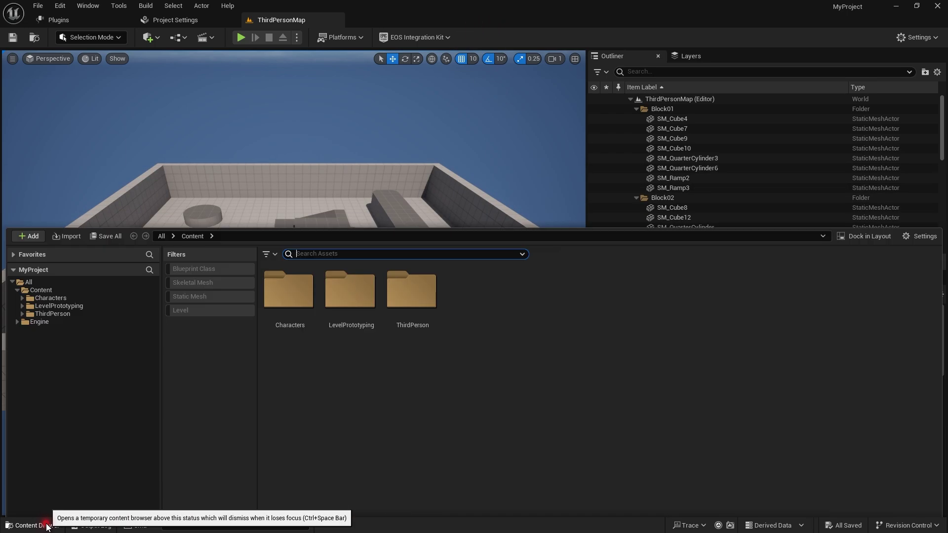
pyautogui.click(399, 166)
pyautogui.moveTo(396, 163); pyautogui.dragTo(352, 154)
pyautogui.click(364, 180)
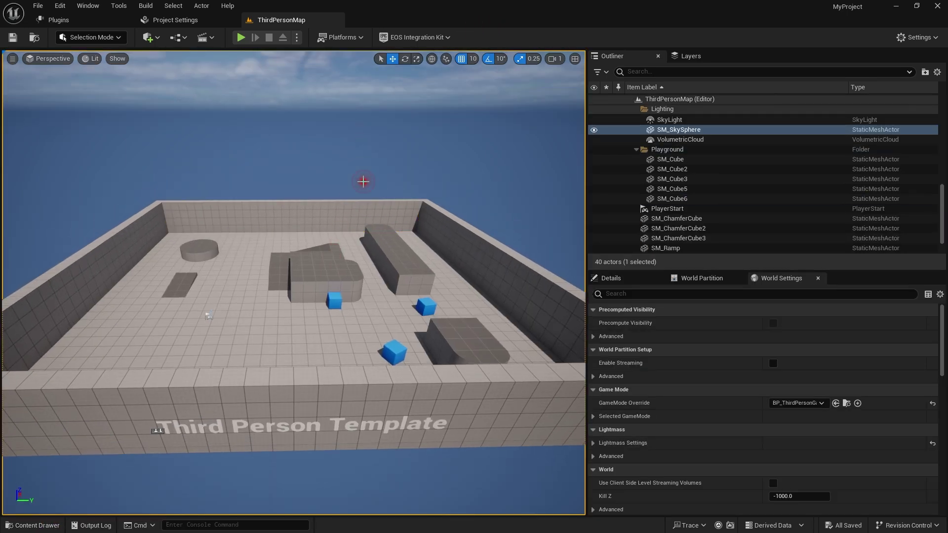